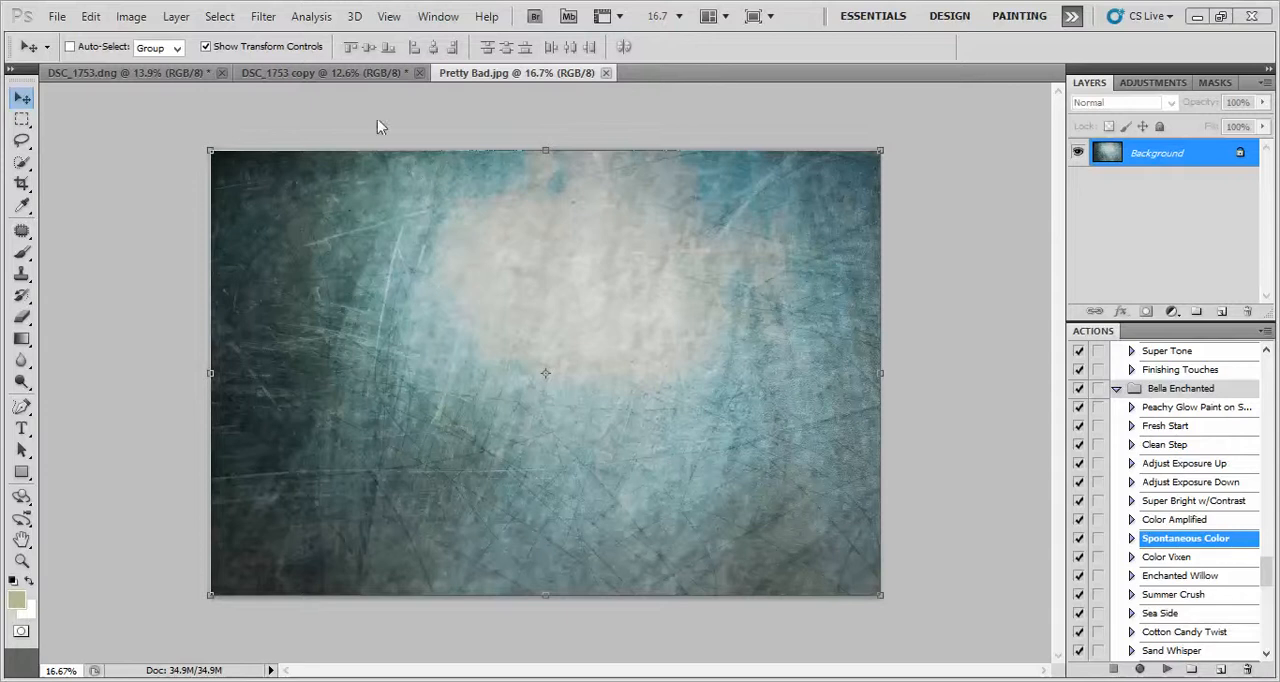
Copy the whole Pretty Bad.jpg texture onto the DSC_1753 copy photo and stretch it to cover the canvas, about 140.30% wide and 141.01% high
{"action": "key", "text": "ctrl+a"}
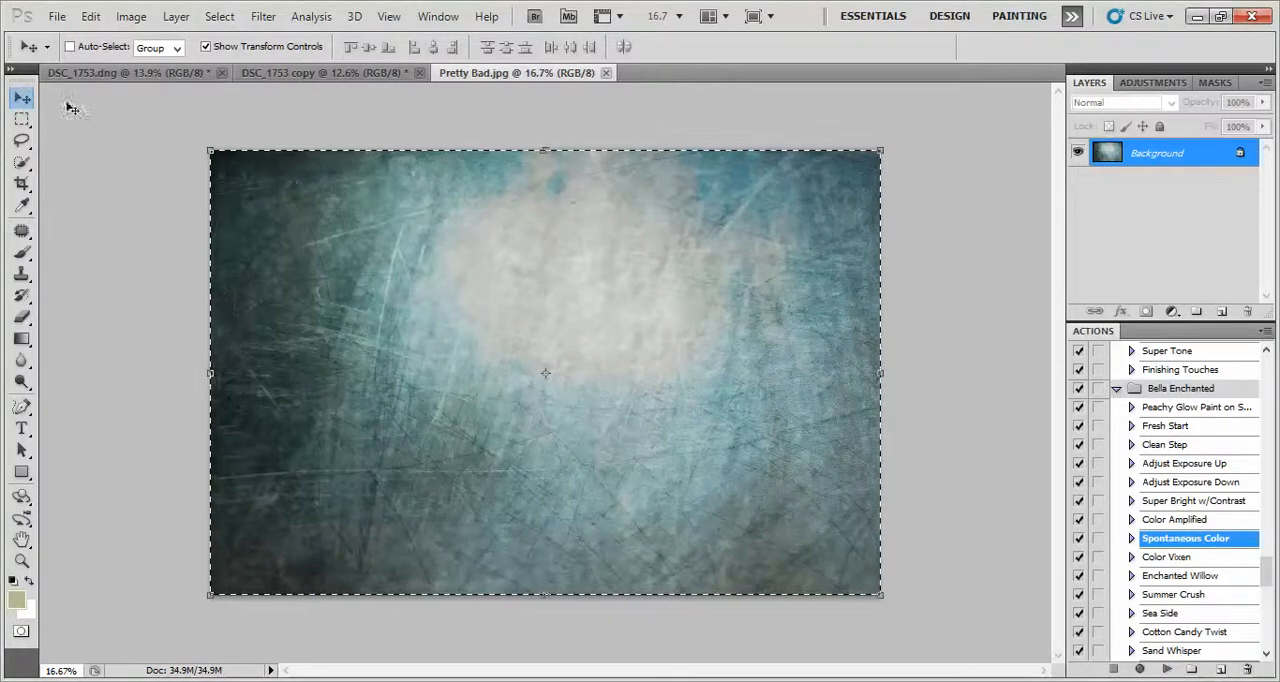
{"action": "left_click_drag", "start_coordinate": [360, 191], "coordinate": [364, 260]}
{"action": "left_click_drag", "start_coordinate": [315, 292], "coordinate": [280, 176]}
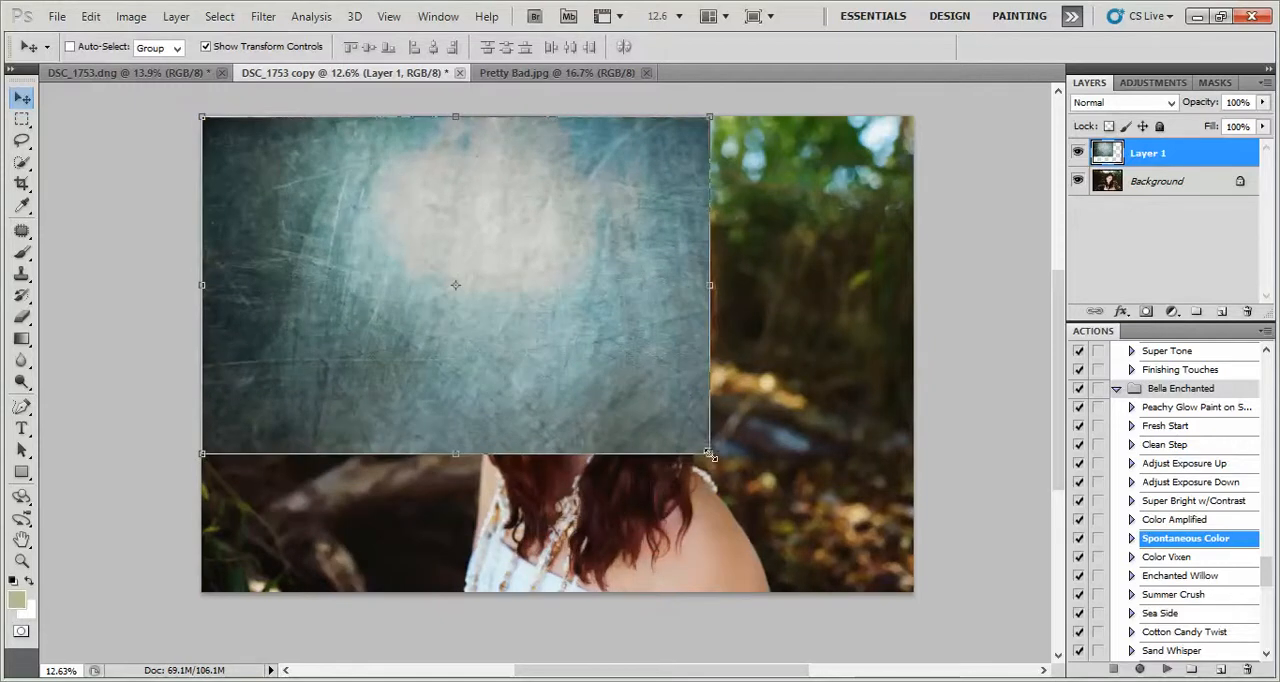
{"action": "left_click_drag", "start_coordinate": [709, 453], "coordinate": [918, 592]}
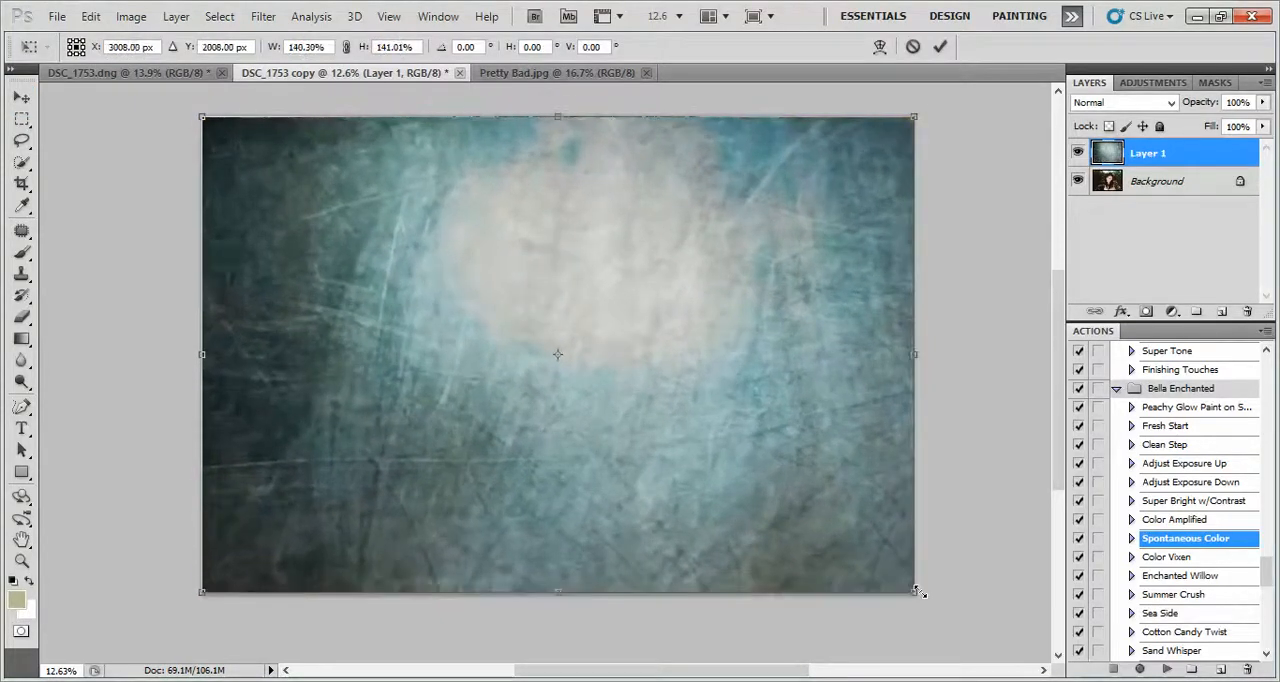
{"action": "left_click", "coordinate": [941, 48]}
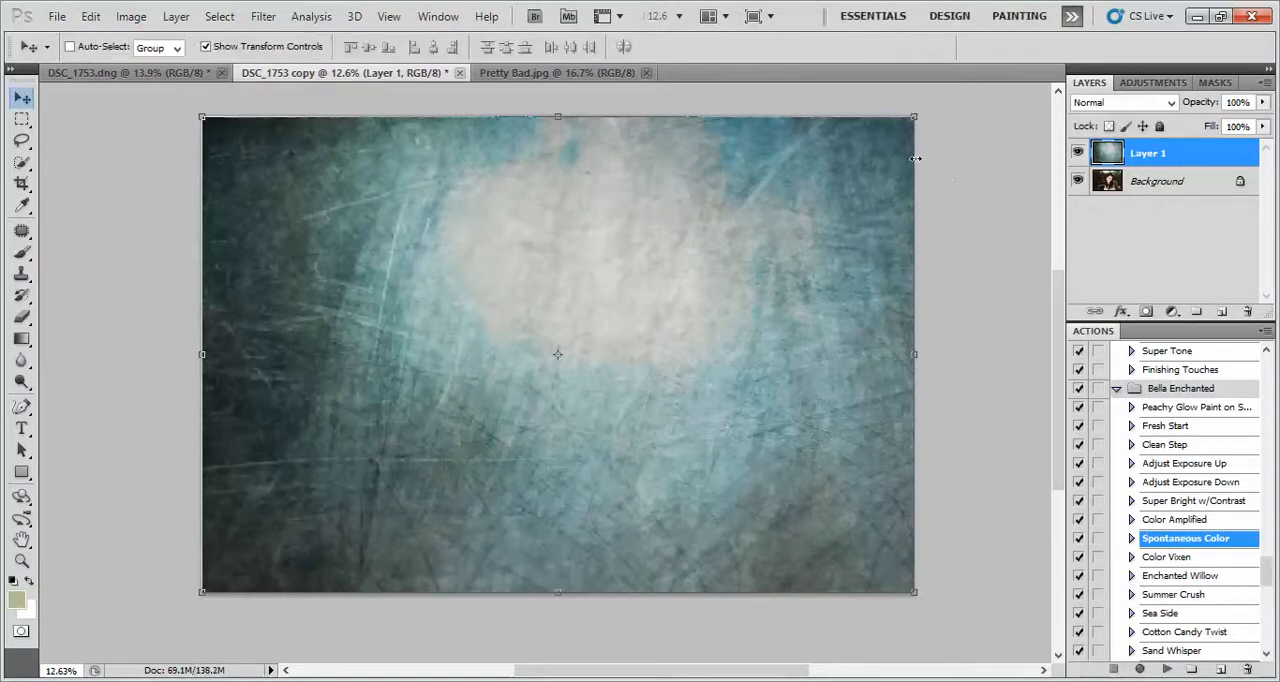
Try the Overlay blend mode on the texture layer, and settle on Soft Light at 100% opacity
{"action": "left_click", "coordinate": [1263, 103]}
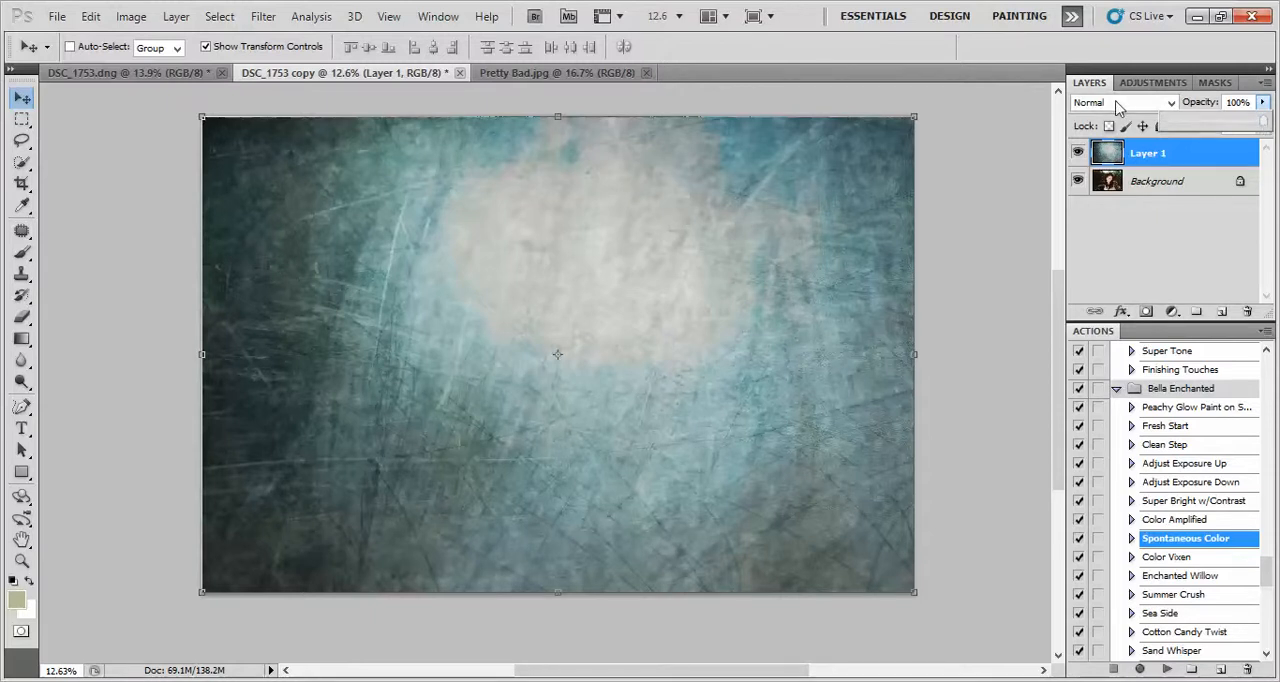
{"action": "left_click_drag", "start_coordinate": [1223, 125], "coordinate": [1264, 130]}
{"action": "left_click", "coordinate": [1136, 103]}
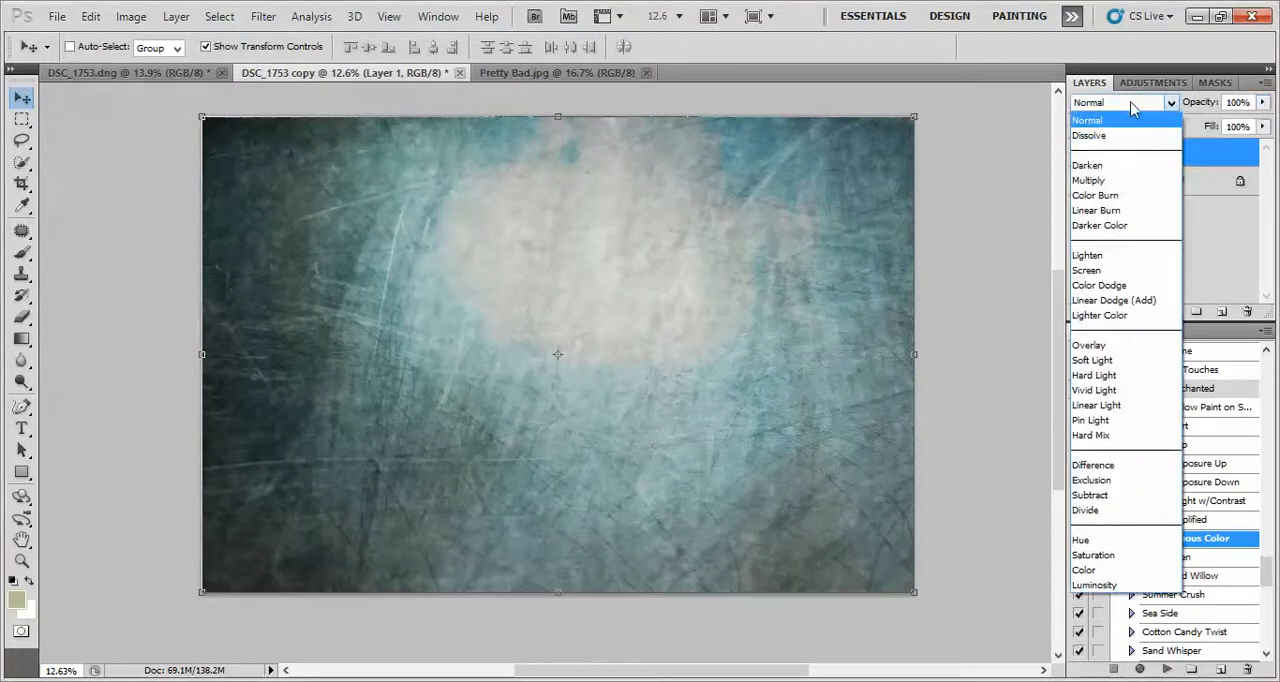
{"action": "left_click", "coordinate": [1105, 345]}
{"action": "left_click", "coordinate": [1120, 102]}
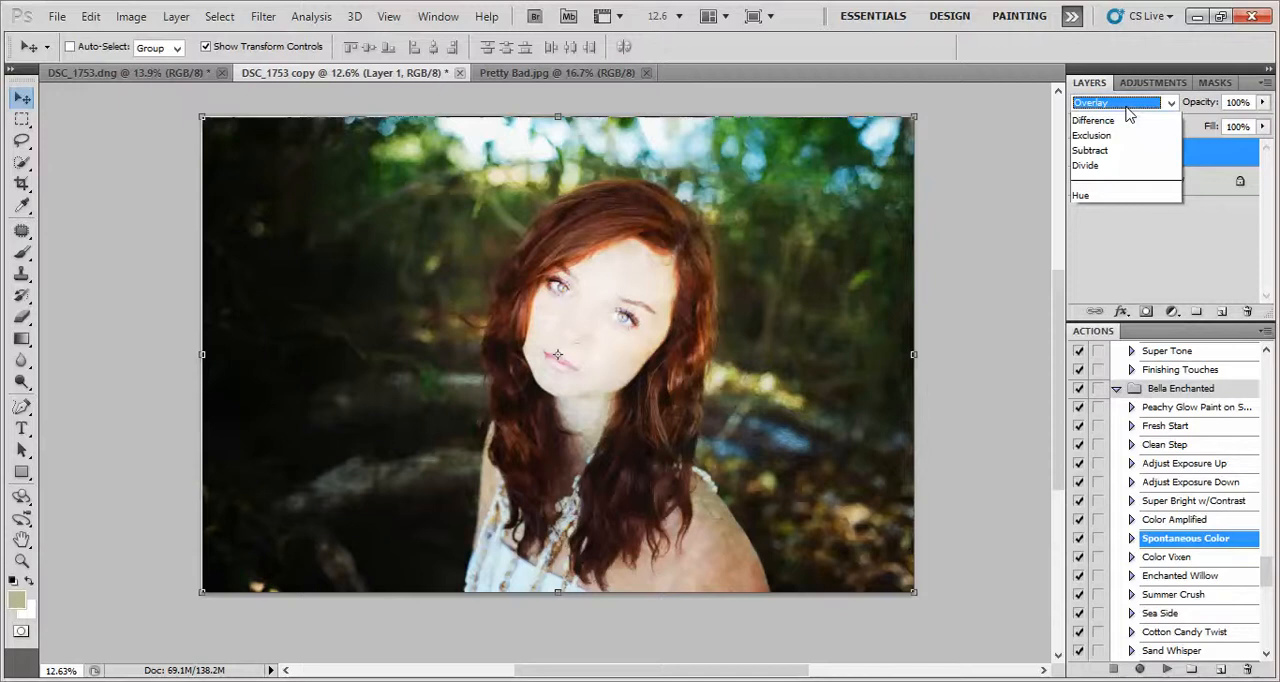
{"action": "left_click", "coordinate": [1100, 368]}
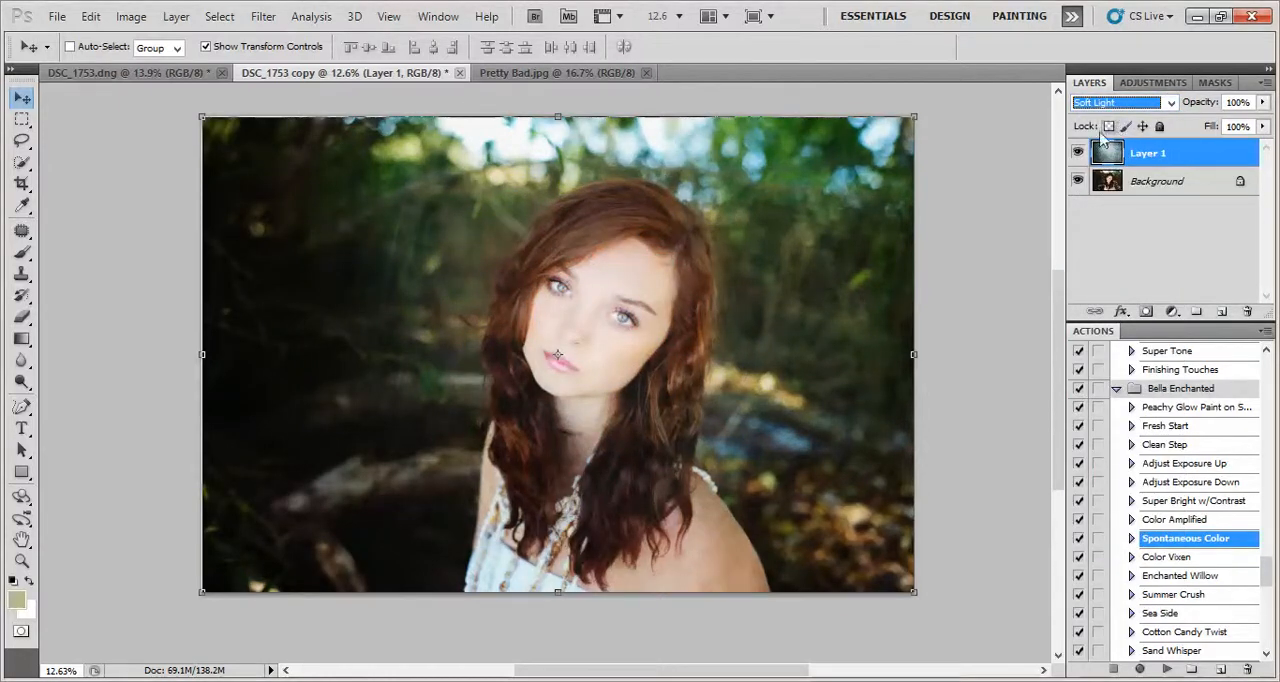
Add a layer mask to the texture layer and set up a black brush of size 1200 for painting on it
{"action": "left_click", "coordinate": [1147, 312]}
{"action": "left_click", "coordinate": [23, 254]}
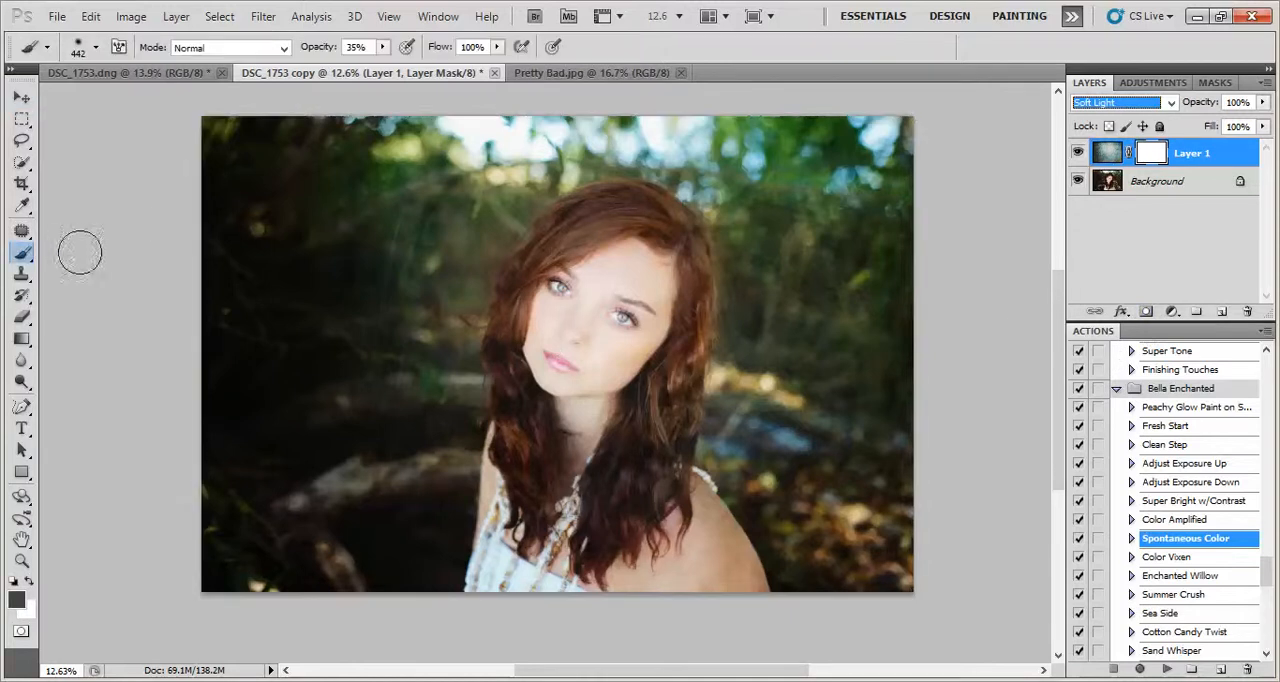
{"action": "left_click", "coordinate": [96, 48]}
{"action": "left_click_drag", "start_coordinate": [189, 99], "coordinate": [201, 100]}
{"action": "key", "text": "Return"}
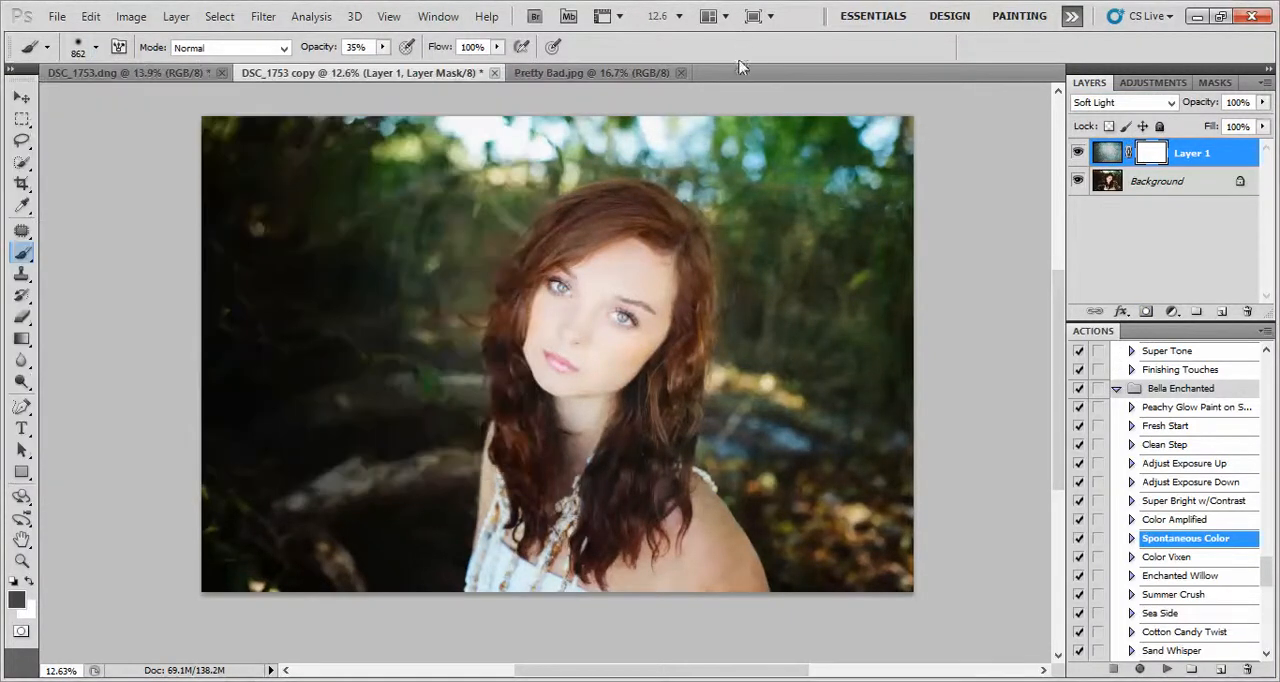
{"action": "key", "text": "bracketright"}
{"action": "key", "text": "bracketright"}
{"action": "key", "text": "bracketright"}
{"action": "key", "text": "bracketright"}
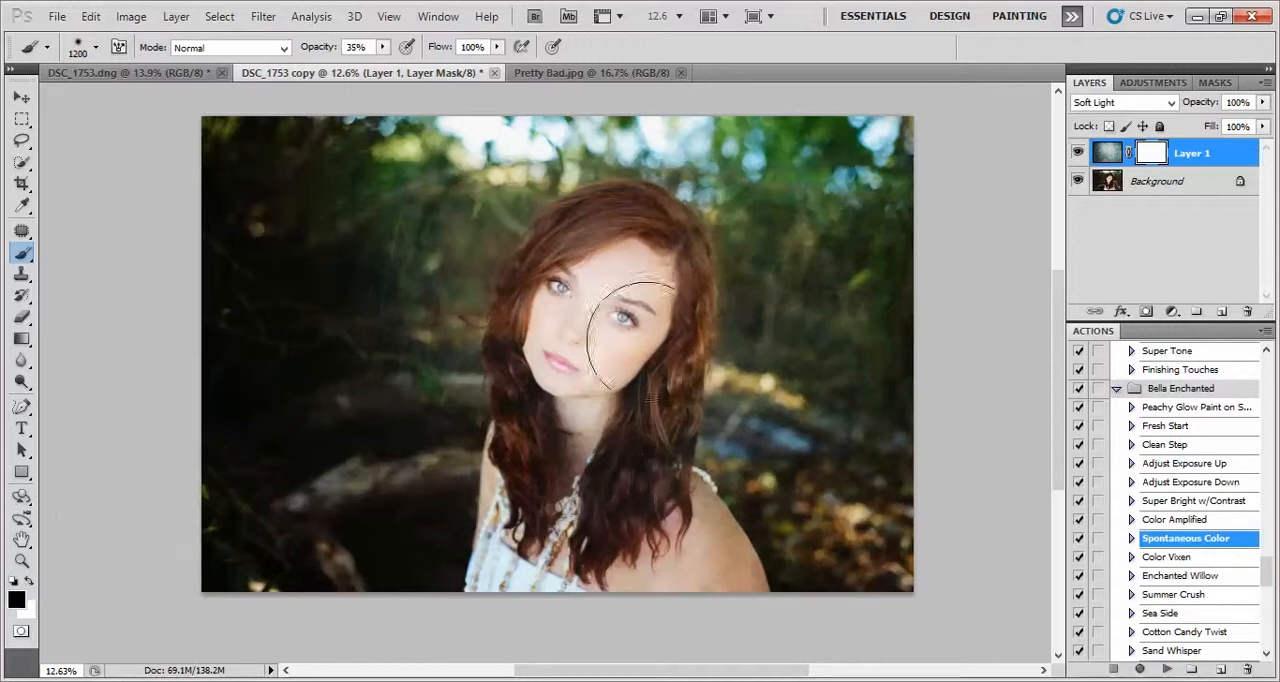
Paint the texture off the woman's face on the mask, first at 35% and again at 100% brush opacity
{"action": "mouse_move", "coordinate": [613, 303]}
{"action": "left_mouse_down"}
{"action": "mouse_move", "coordinate": [584, 346]}
{"action": "mouse_move", "coordinate": [601, 268]}
{"action": "mouse_move", "coordinate": [602, 300]}
{"action": "left_mouse_up"}
{"action": "left_click", "coordinate": [383, 47]}
{"action": "left_click_drag", "start_coordinate": [386, 65], "coordinate": [465, 66]}
{"action": "mouse_move", "coordinate": [597, 311]}
{"action": "left_mouse_down"}
{"action": "mouse_move", "coordinate": [580, 368]}
{"action": "mouse_move", "coordinate": [594, 340]}
{"action": "mouse_move", "coordinate": [584, 343]}
{"action": "left_mouse_up"}
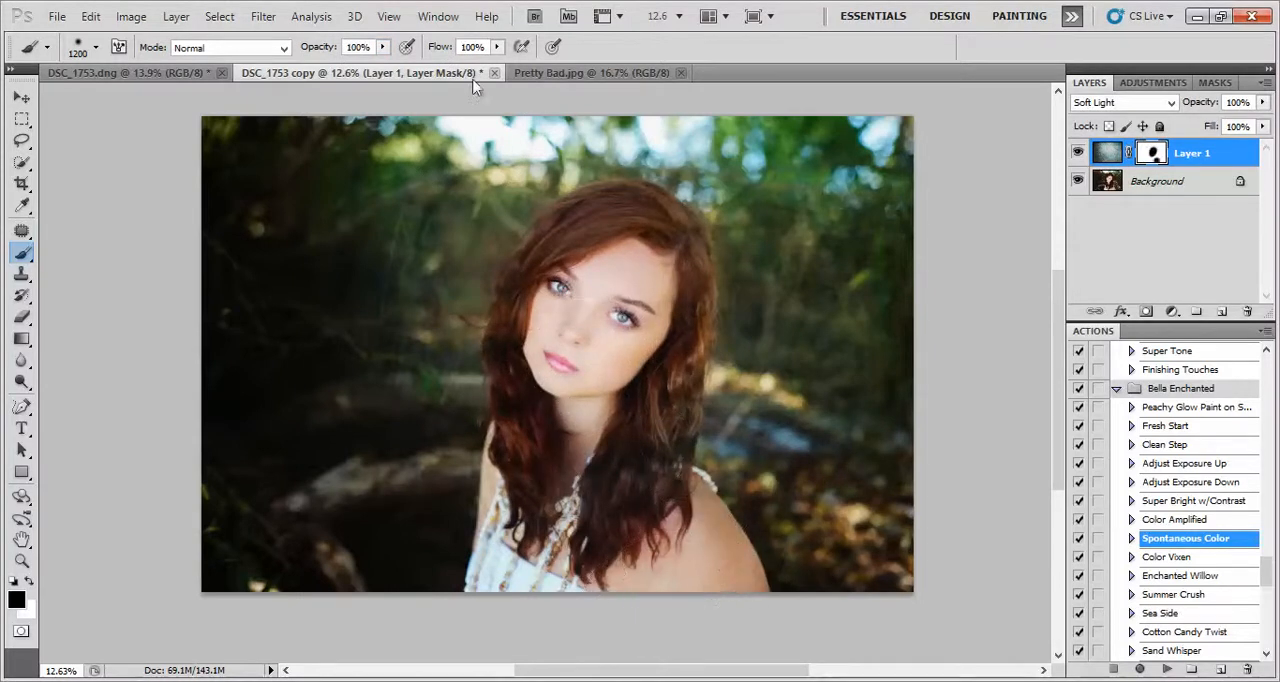
Lower the brush opacity to 52% and mask the texture off the woman's hair and upper body
{"action": "left_click", "coordinate": [383, 47]}
{"action": "left_click_drag", "start_coordinate": [386, 67], "coordinate": [334, 68]}
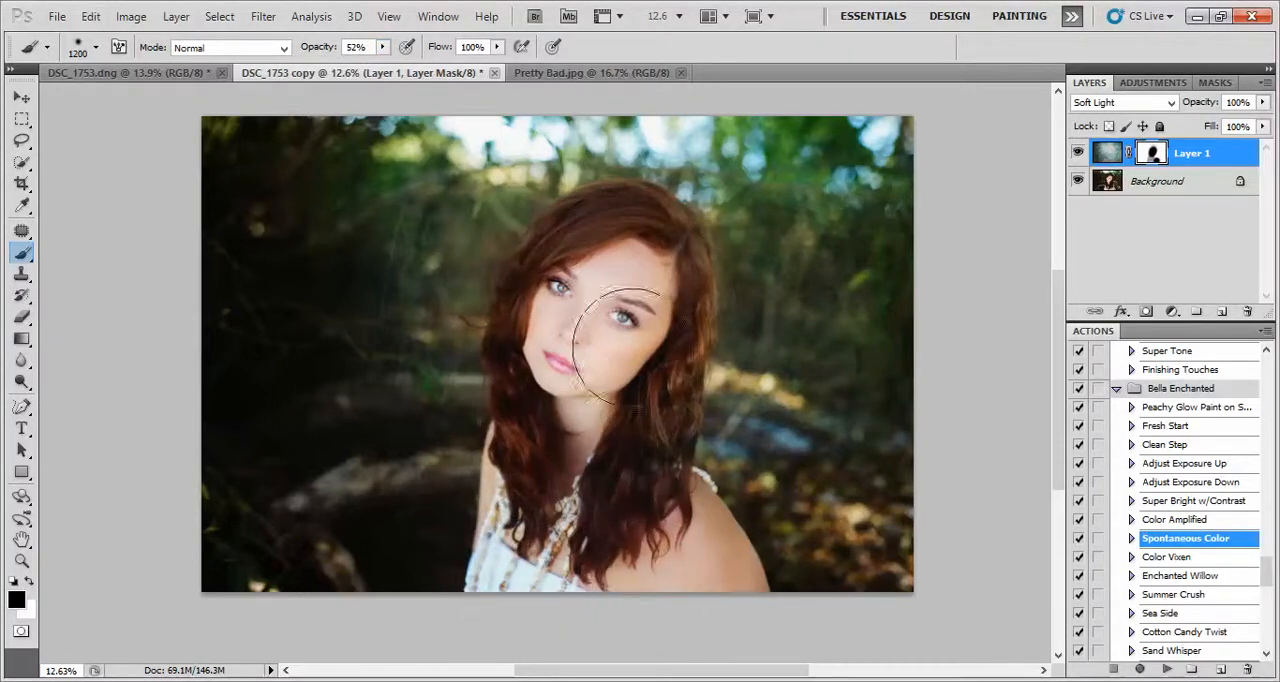
{"action": "mouse_move", "coordinate": [627, 372]}
{"action": "left_mouse_down"}
{"action": "mouse_move", "coordinate": [641, 266]}
{"action": "mouse_move", "coordinate": [623, 243]}
{"action": "mouse_move", "coordinate": [600, 303]}
{"action": "mouse_move", "coordinate": [553, 346]}
{"action": "mouse_move", "coordinate": [588, 483]}
{"action": "mouse_move", "coordinate": [622, 548]}
{"action": "mouse_move", "coordinate": [660, 559]}
{"action": "mouse_move", "coordinate": [651, 591]}
{"action": "left_mouse_up"}
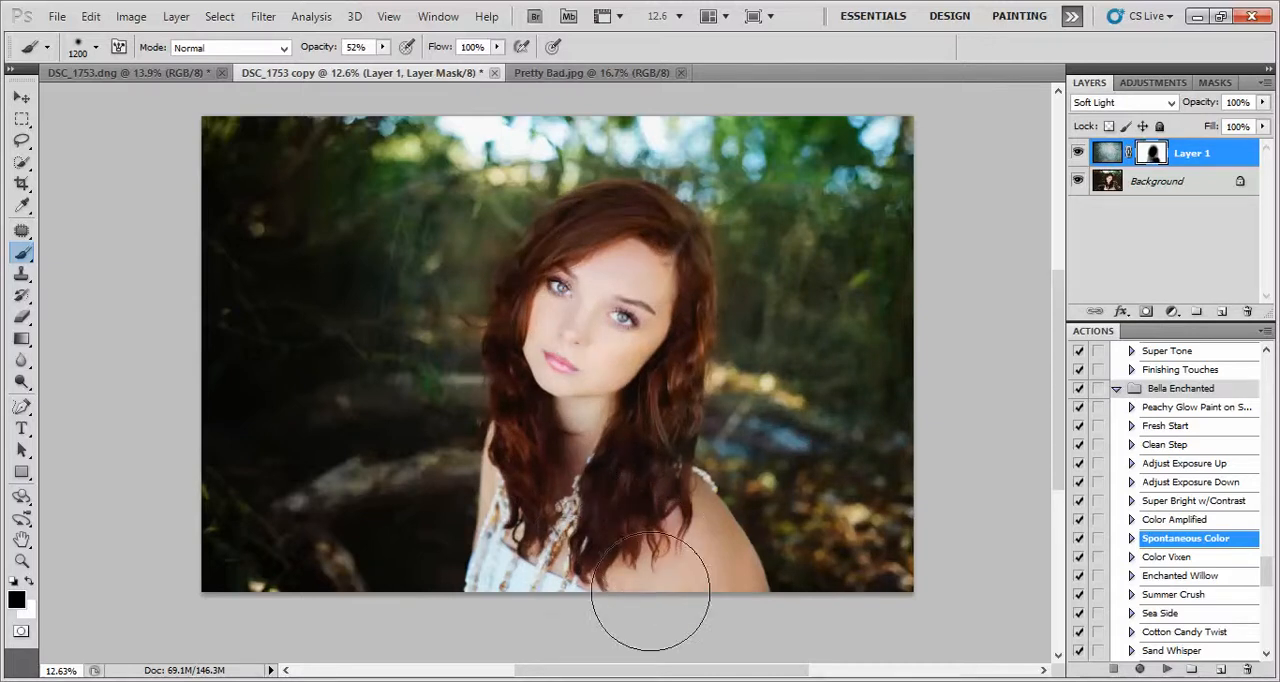
{"action": "left_click", "coordinate": [1262, 102]}
{"action": "left_click_drag", "start_coordinate": [1264, 121], "coordinate": [1221, 311]}
{"action": "left_click_drag", "start_coordinate": [1220, 155], "coordinate": [1247, 311]}
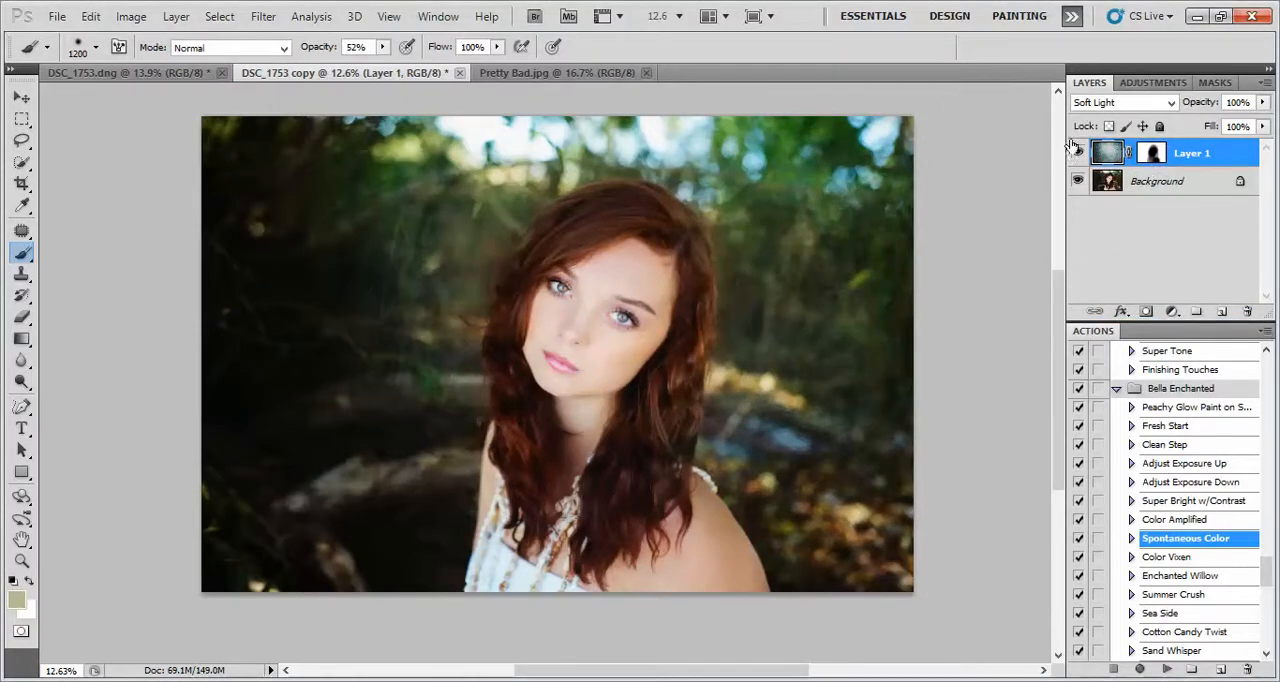
Duplicate the image as DSC_1753 copy 2 and delete the texture layer from the duplicate
{"action": "left_click", "coordinate": [131, 17]}
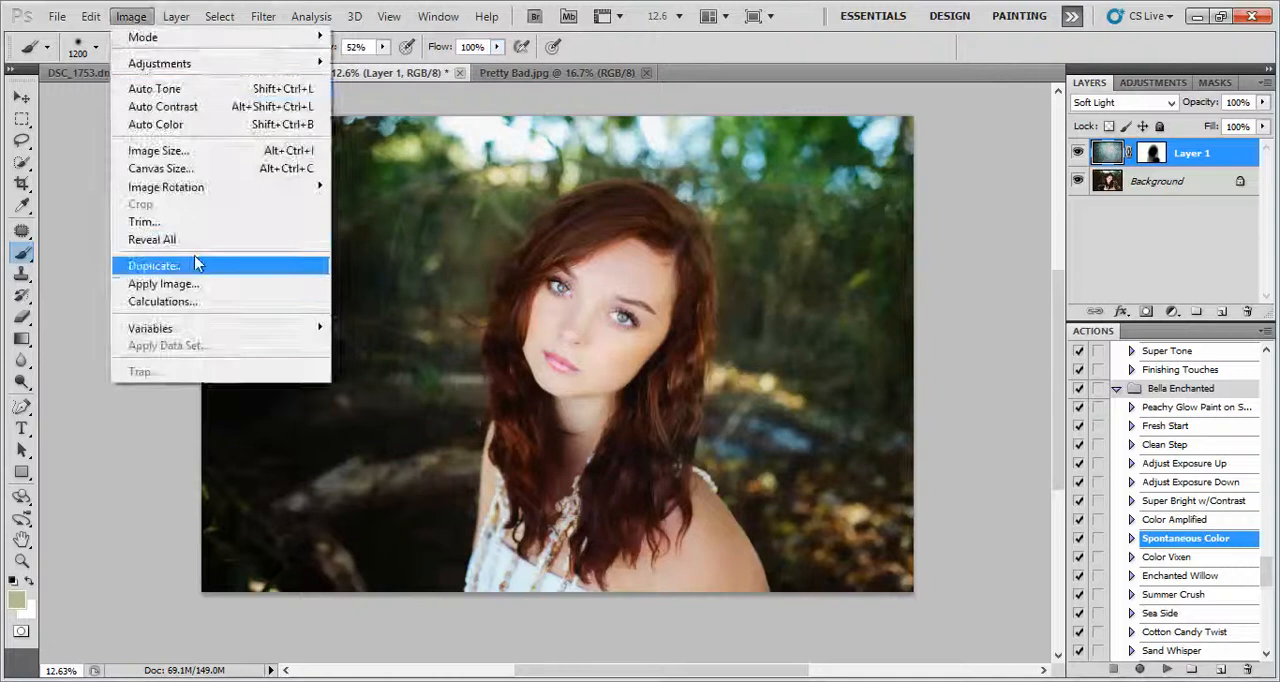
{"action": "left_click", "coordinate": [200, 265]}
{"action": "left_click", "coordinate": [805, 232]}
{"action": "left_click_drag", "start_coordinate": [1212, 160], "coordinate": [1247, 311]}
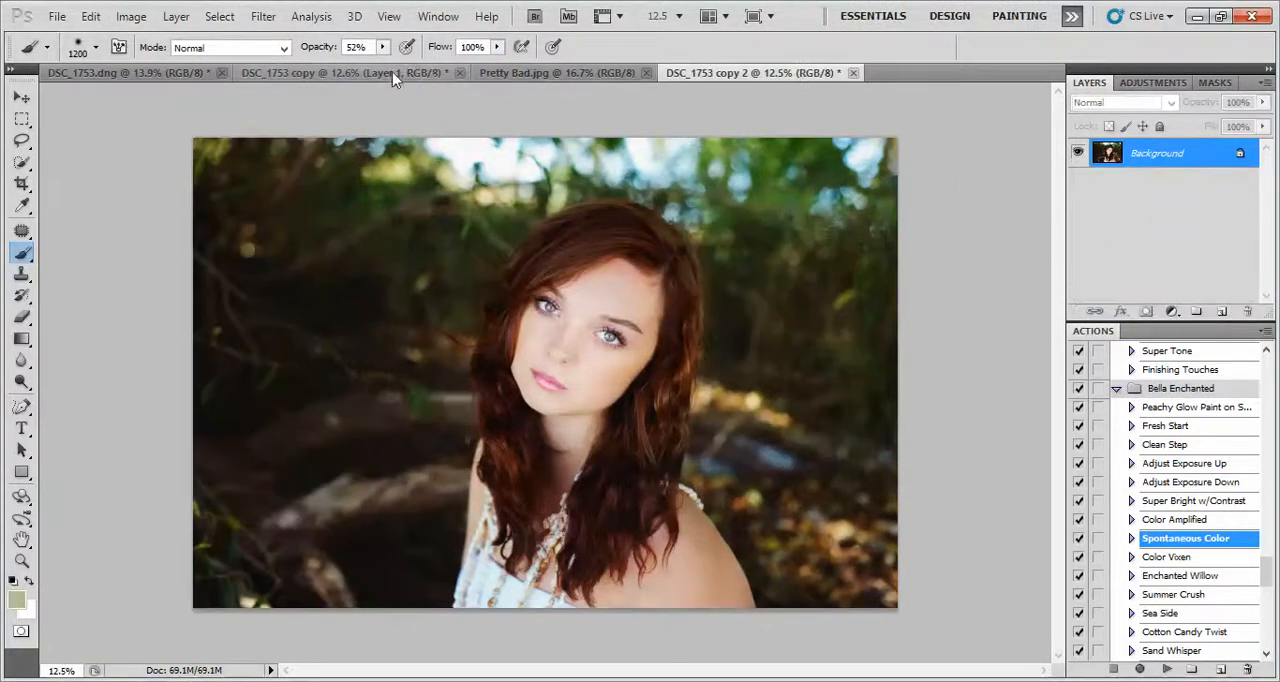
Place the Pretty Bad.jpg texture over the whole DSC_1753 copy 2 photo, with its layer set to the Soft Light blend mode
{"action": "left_click", "coordinate": [576, 76]}
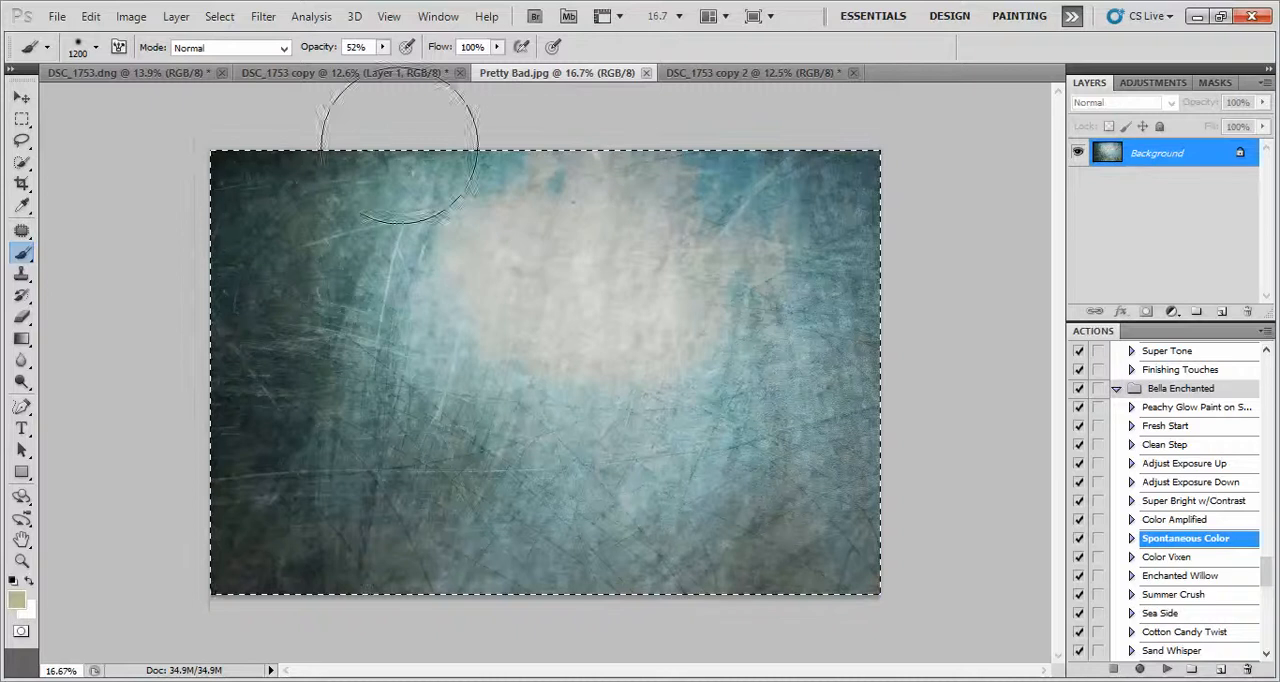
{"action": "left_click", "coordinate": [22, 97]}
{"action": "left_click_drag", "start_coordinate": [552, 224], "coordinate": [452, 263]}
{"action": "left_click_drag", "start_coordinate": [698, 477], "coordinate": [901, 610]}
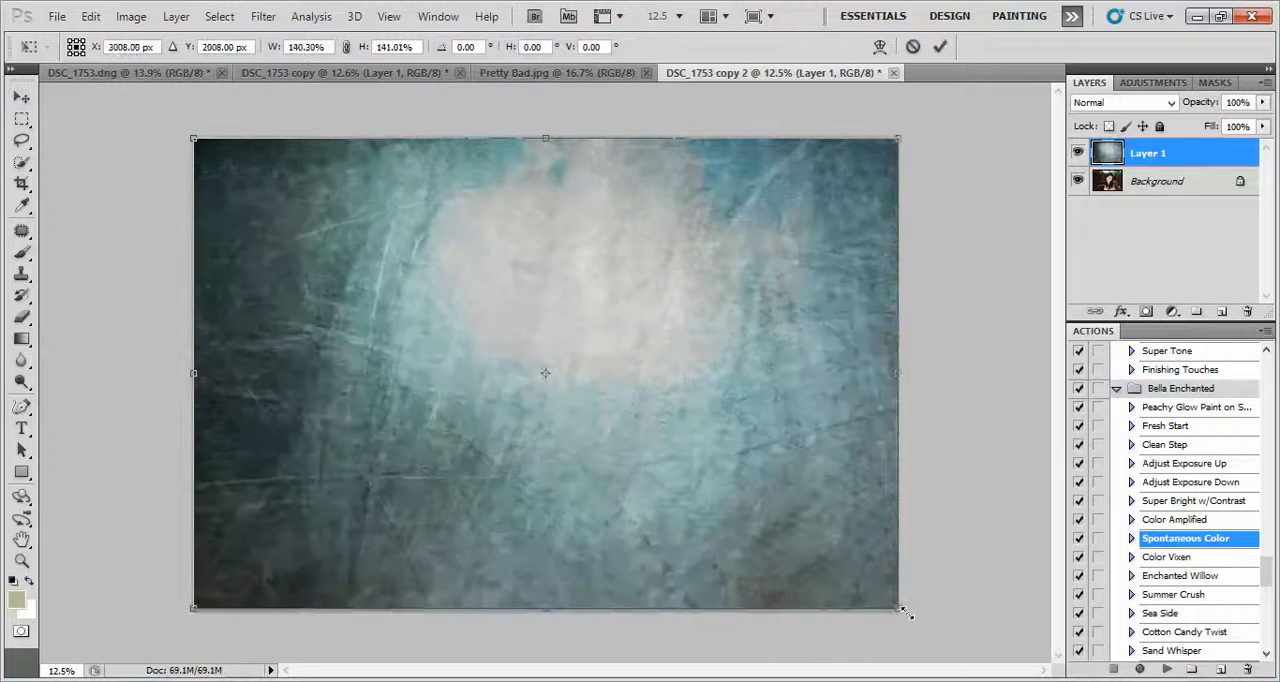
{"action": "left_click", "coordinate": [943, 48]}
{"action": "left_click", "coordinate": [1125, 102]}
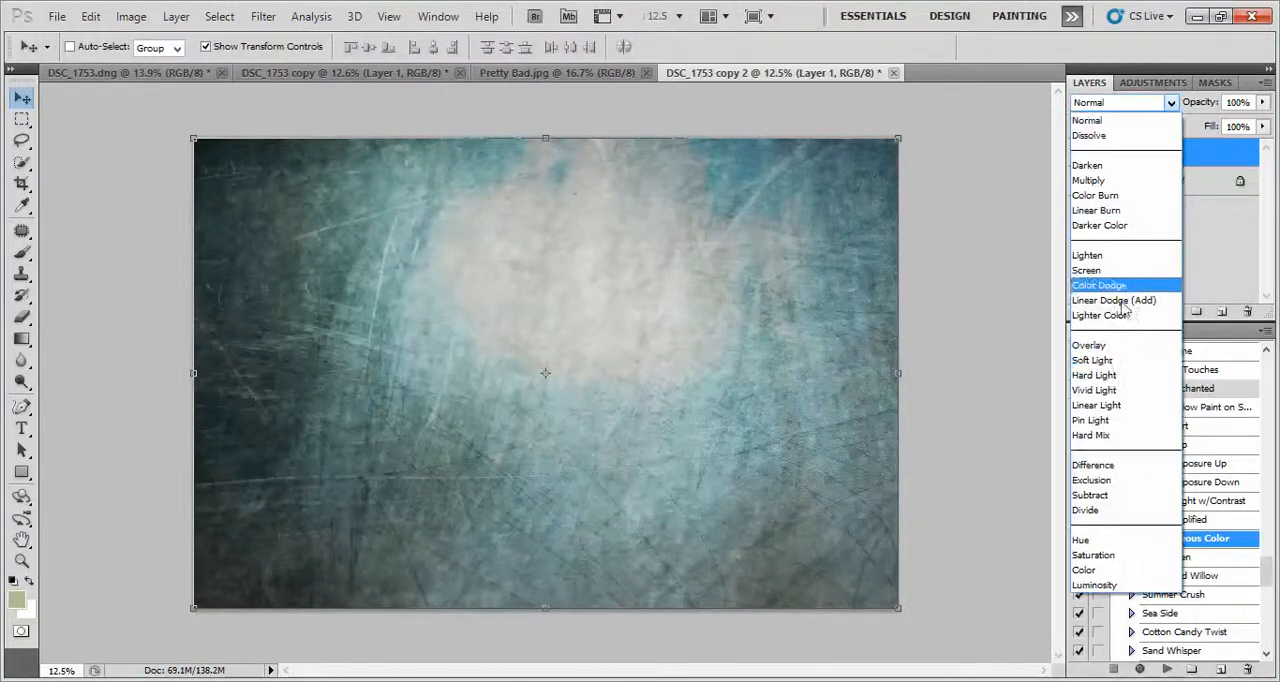
{"action": "left_click", "coordinate": [1113, 360]}
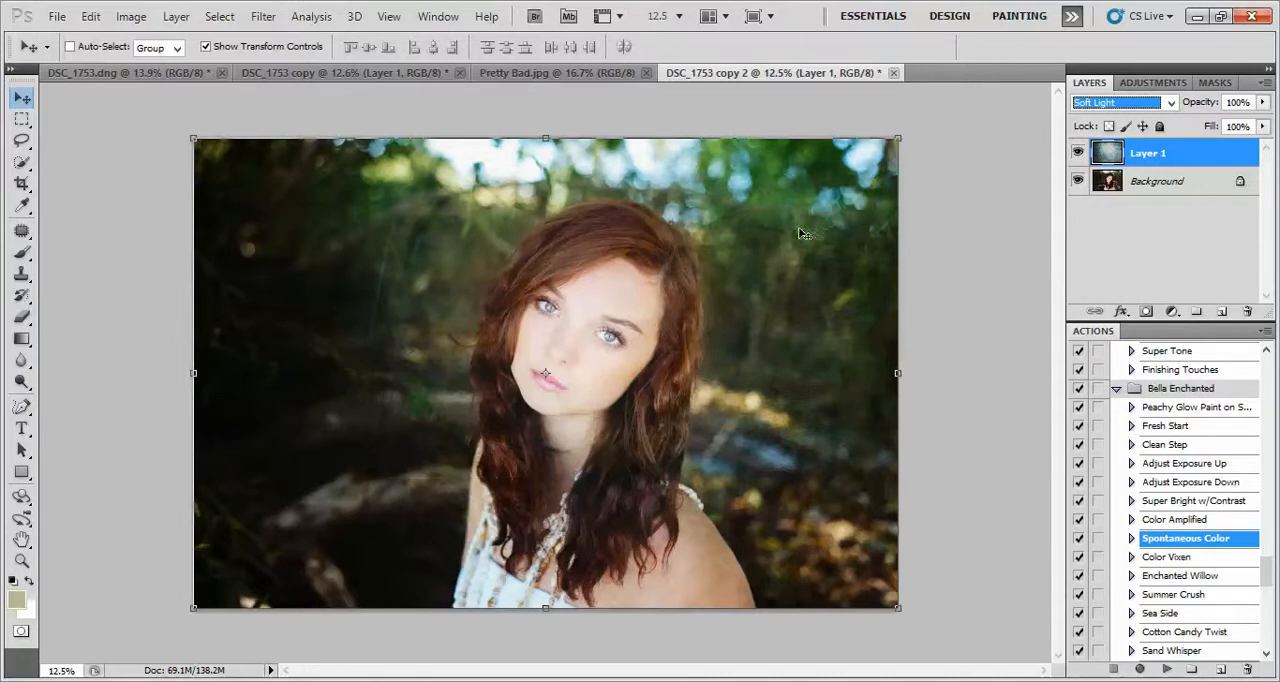
Sample a color from the woman's cheek for the brush and refine the foreground color to muted beige-pink bca39b
{"action": "left_click", "coordinate": [21, 252]}
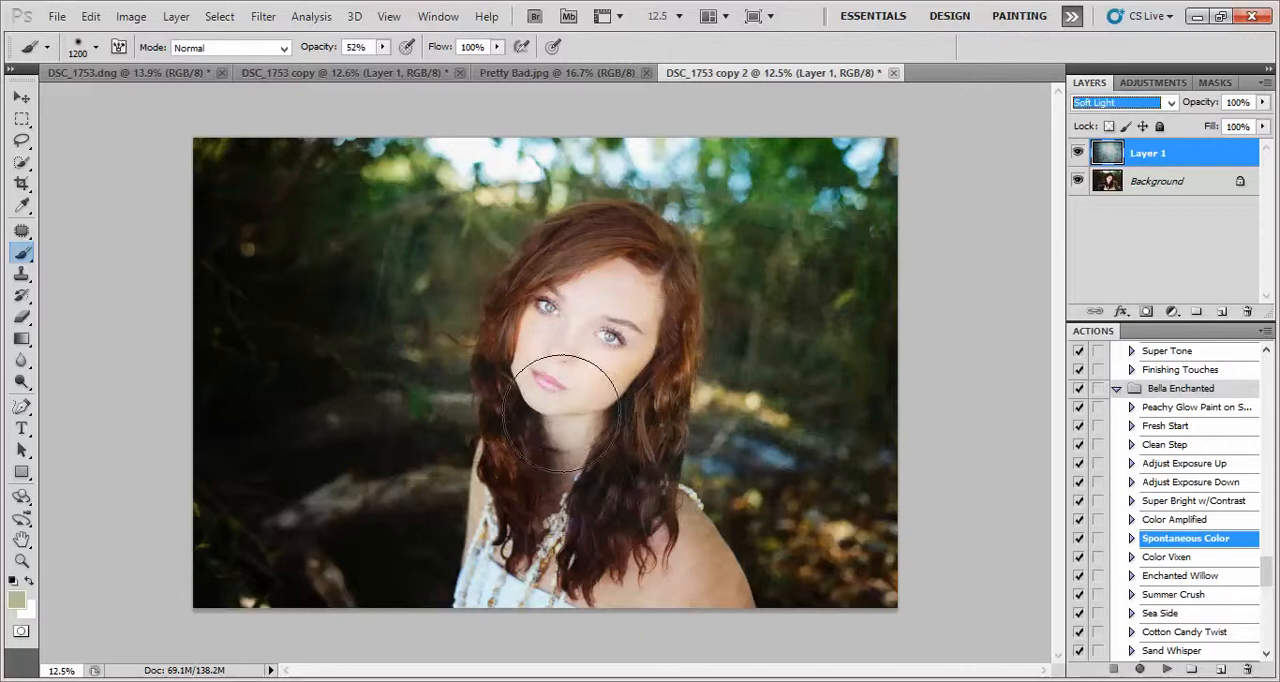
{"action": "left_click", "coordinate": [16, 600]}
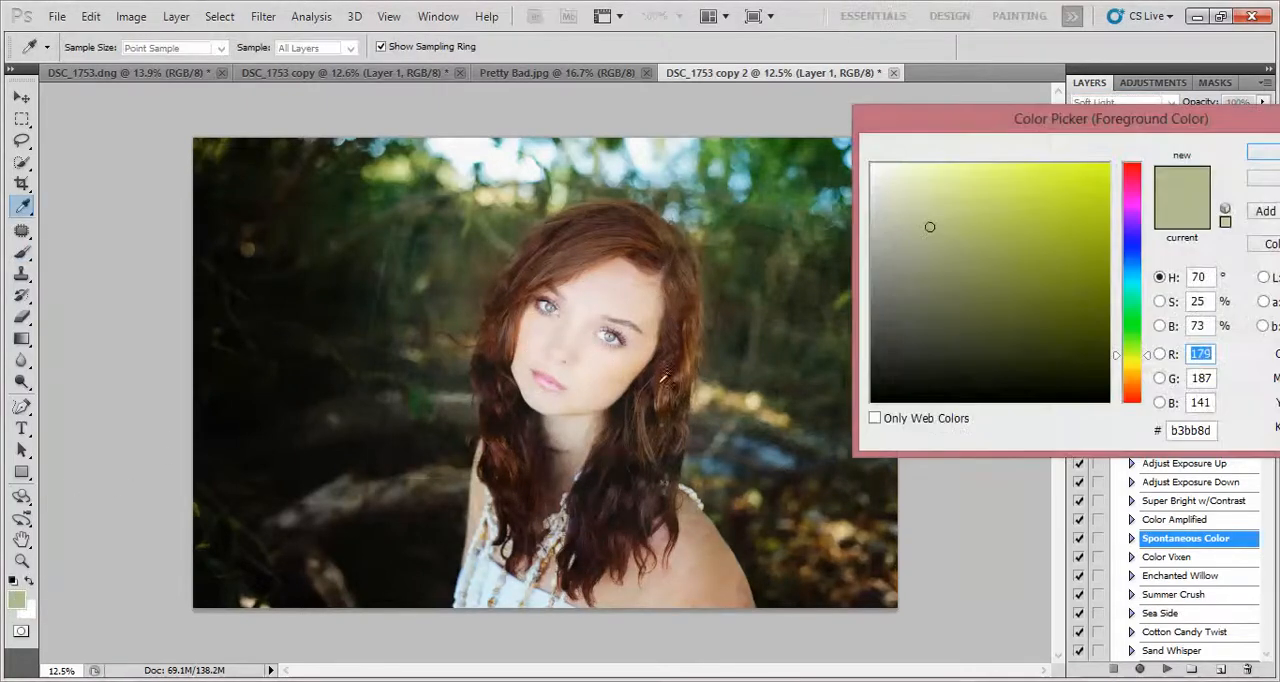
{"action": "left_click", "coordinate": [614, 354]}
{"action": "left_click", "coordinate": [913, 224]}
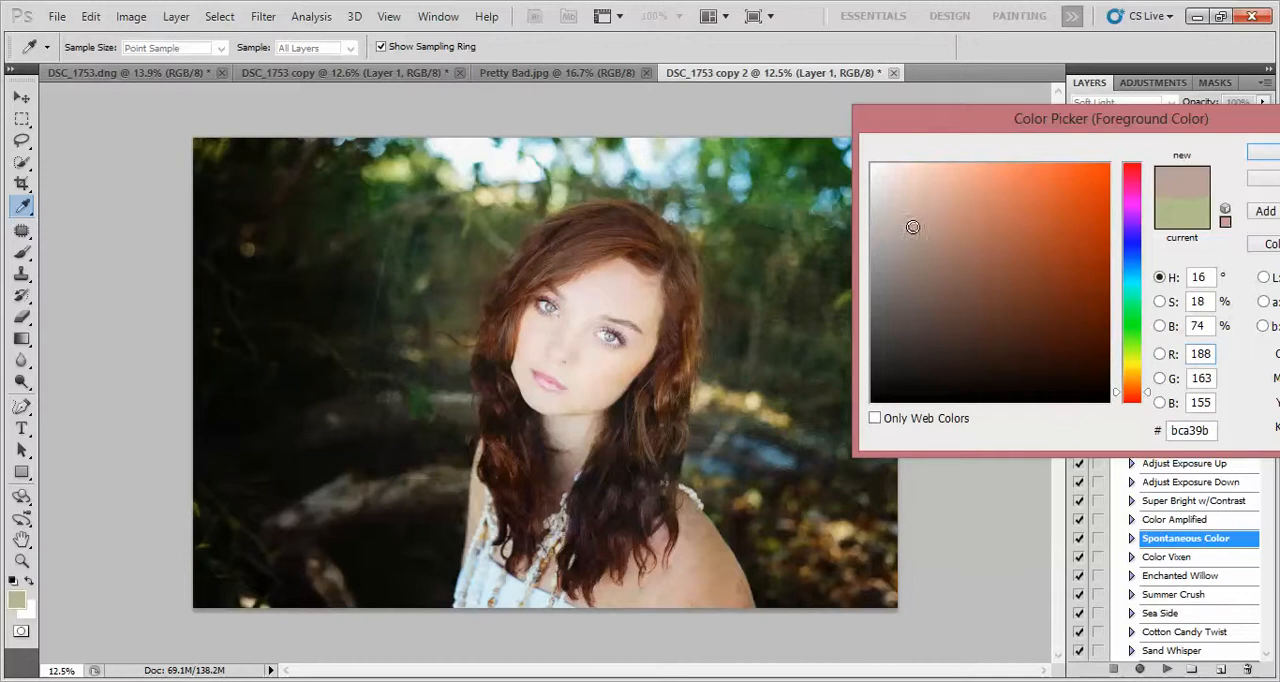
{"action": "left_click", "coordinate": [1265, 152]}
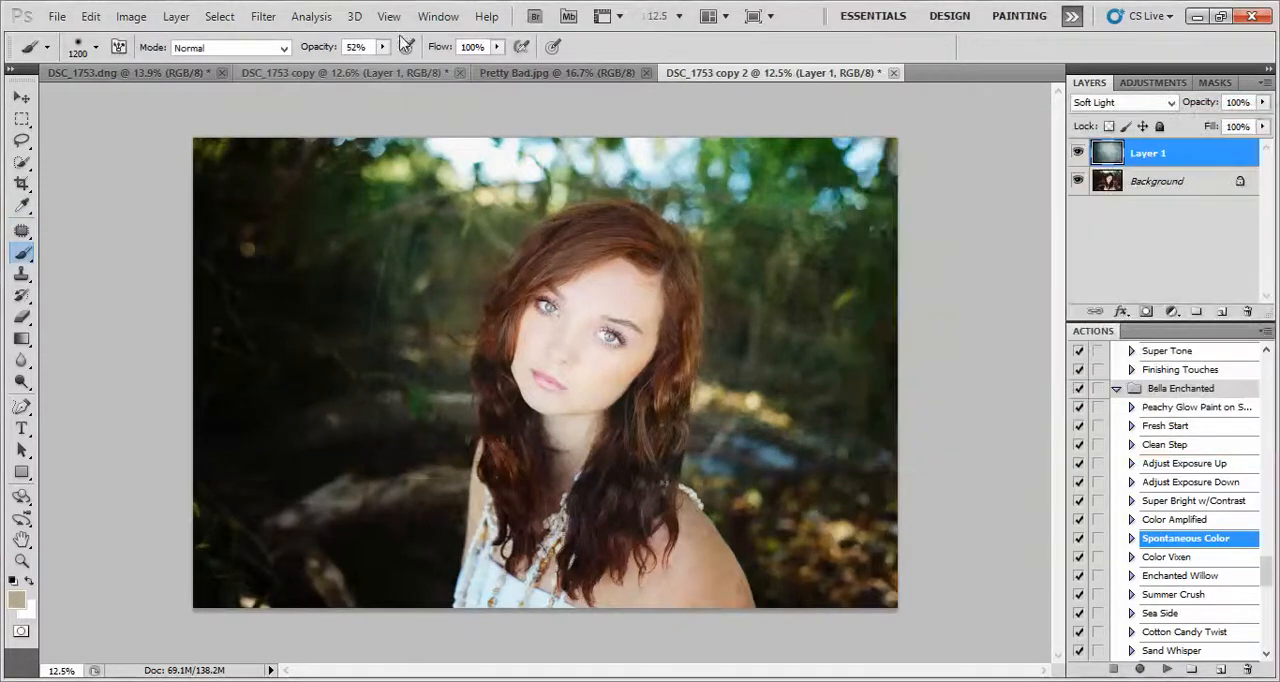
Paint the sampled color over the woman directly on the texture layer at 100% brush opacity, and try out the layer's opacity
{"action": "left_click_drag", "start_coordinate": [393, 64], "coordinate": [440, 65]}
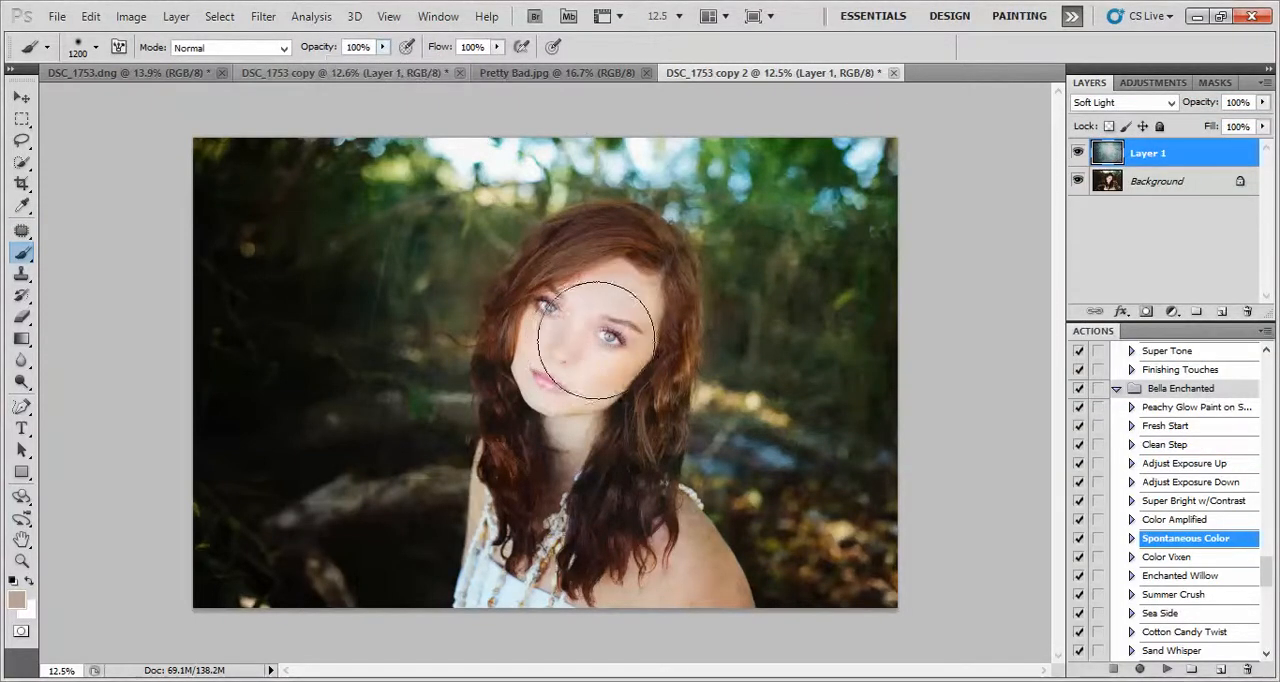
{"action": "mouse_move", "coordinate": [578, 357]}
{"action": "left_mouse_down"}
{"action": "mouse_move", "coordinate": [567, 387]}
{"action": "mouse_move", "coordinate": [610, 304]}
{"action": "mouse_move", "coordinate": [603, 317]}
{"action": "mouse_move", "coordinate": [598, 290]}
{"action": "mouse_move", "coordinate": [620, 277]}
{"action": "mouse_move", "coordinate": [615, 492]}
{"action": "mouse_move", "coordinate": [681, 607]}
{"action": "mouse_move", "coordinate": [662, 570]}
{"action": "left_mouse_up"}
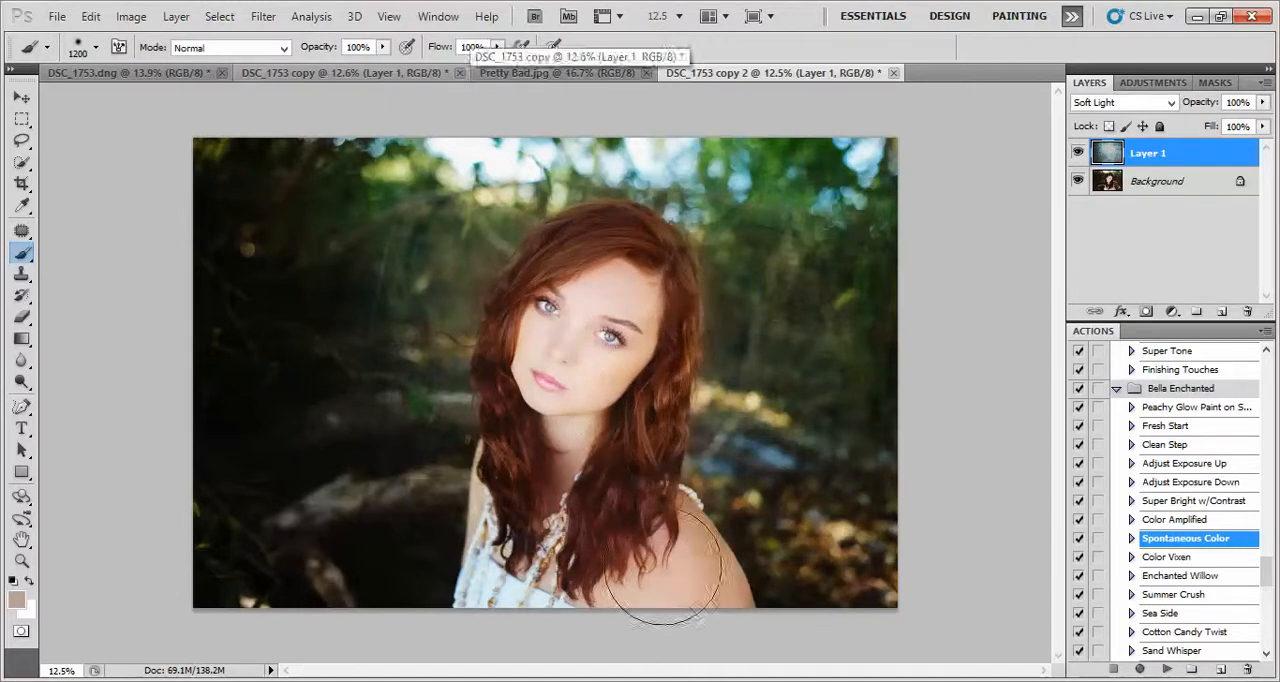
{"action": "left_click", "coordinate": [90, 17]}
{"action": "left_click", "coordinate": [130, 32]}
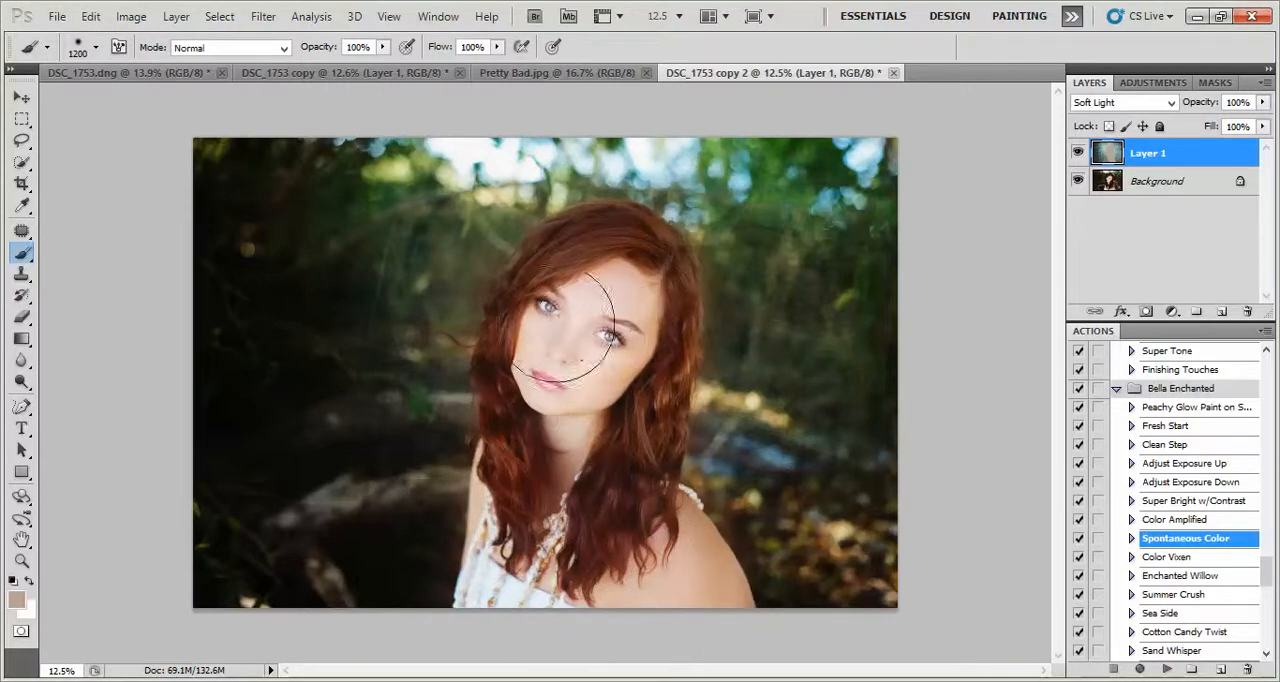
{"action": "left_click", "coordinate": [1263, 102]}
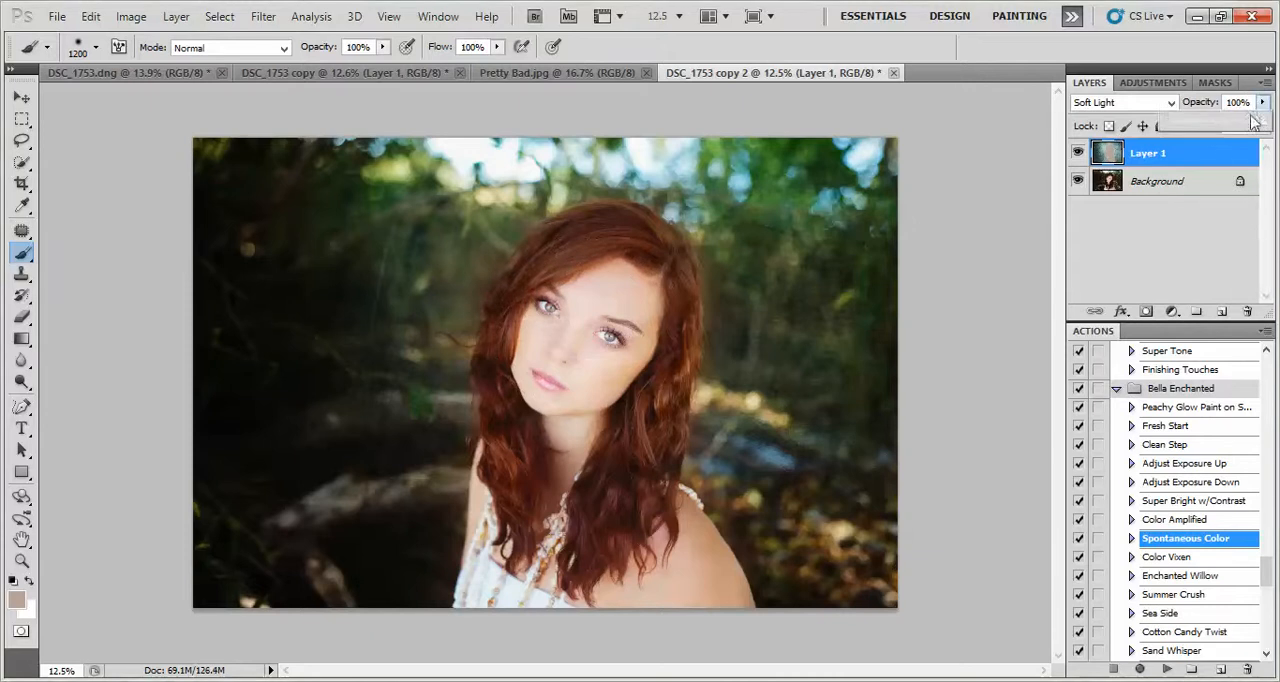
{"action": "left_click_drag", "start_coordinate": [1136, 104], "coordinate": [1275, 133]}
Compare the masked version in DSC_1753 copy with the painted version in DSC_1753 copy 2
{"action": "left_click", "coordinate": [430, 72]}
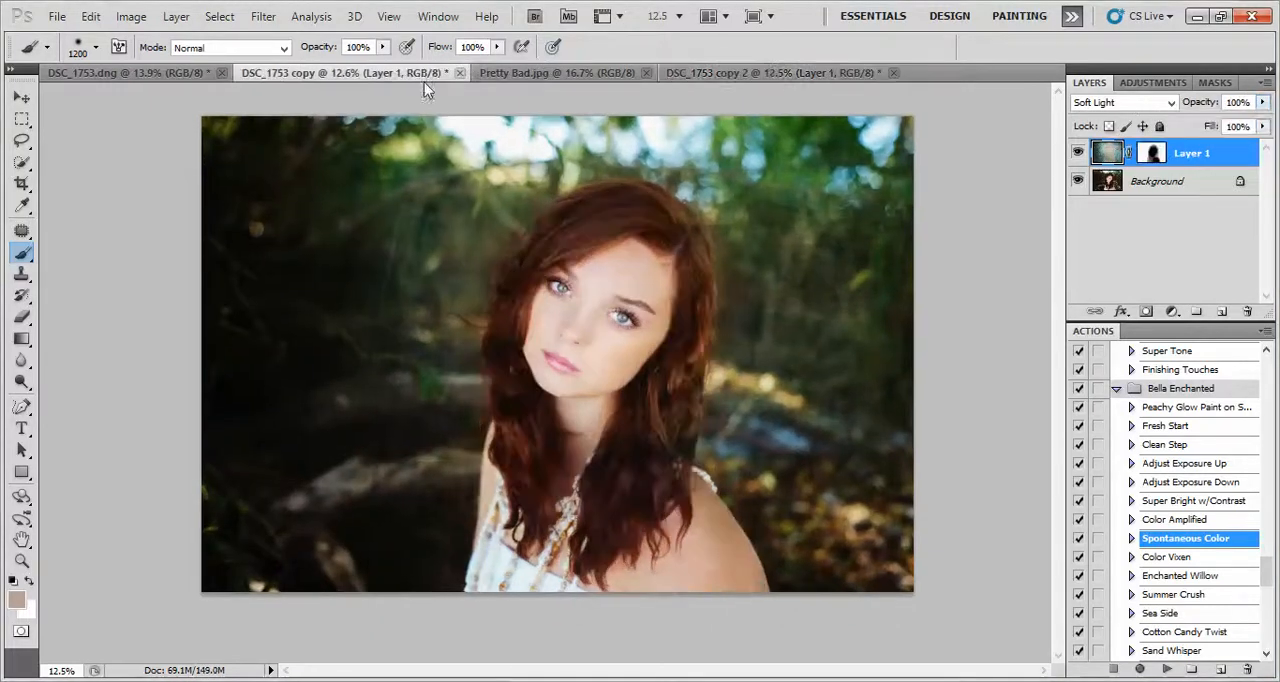
{"action": "left_click", "coordinate": [733, 74]}
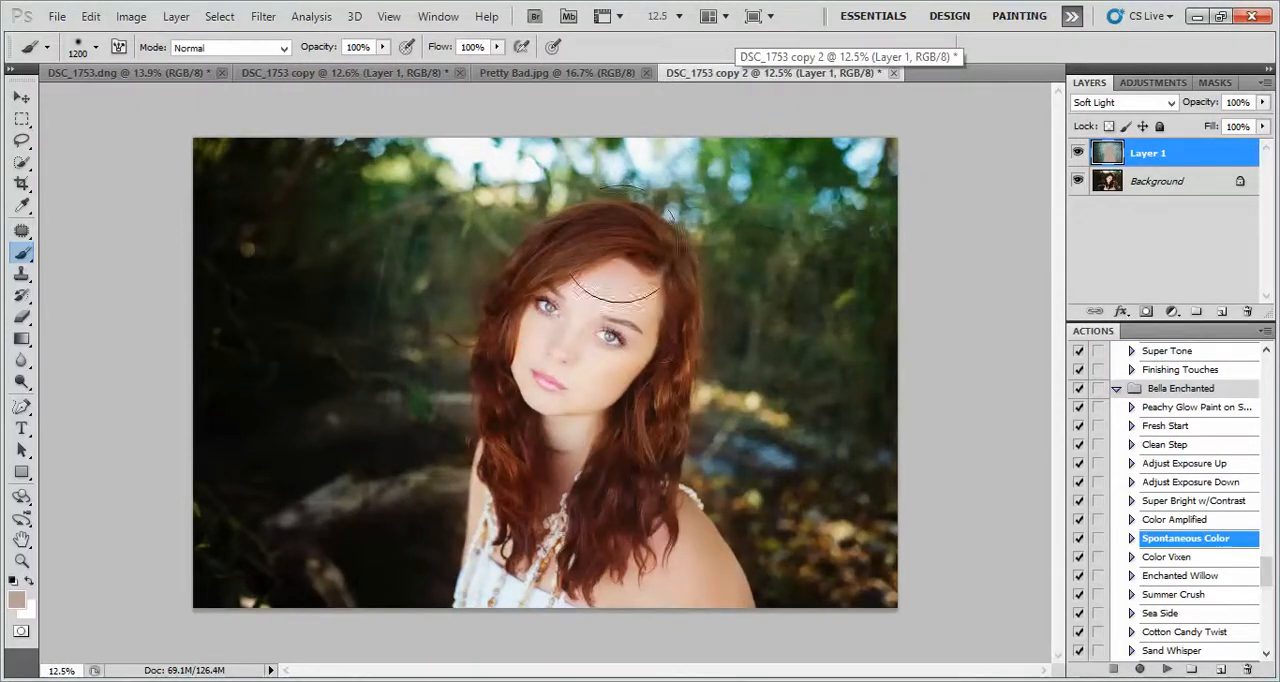
{"action": "left_click", "coordinate": [413, 74]}
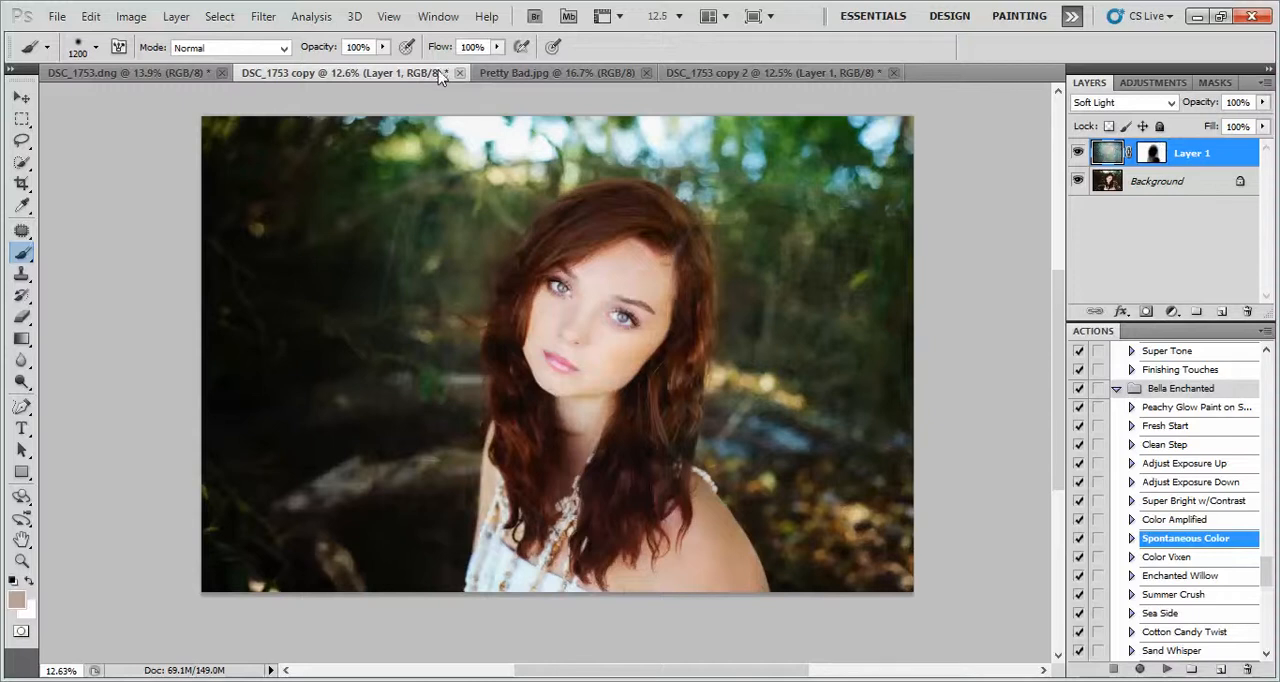
{"action": "left_click", "coordinate": [772, 74]}
Step back through the layer opacity change and the brush strokes painted on the texture layer of DSC_1753 copy 2
{"action": "left_click", "coordinate": [91, 17]}
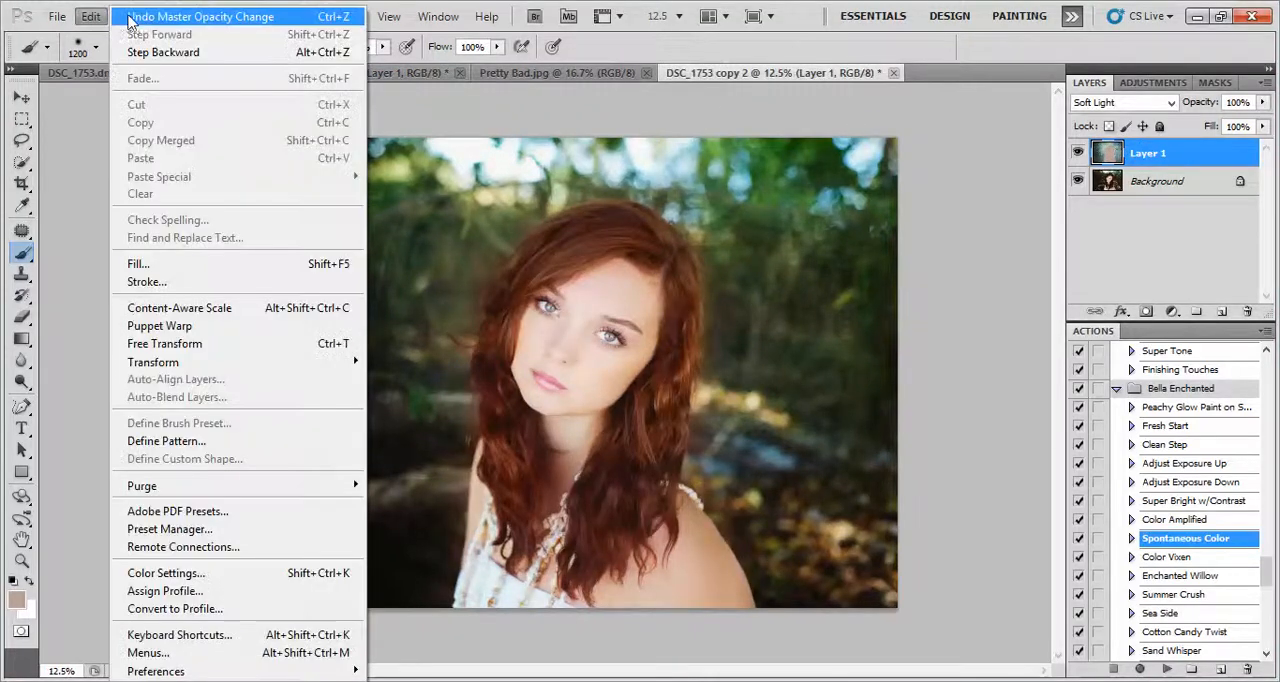
{"action": "left_click", "coordinate": [93, 18]}
{"action": "left_click", "coordinate": [97, 20]}
{"action": "left_click", "coordinate": [143, 22]}
{"action": "left_click", "coordinate": [94, 17]}
{"action": "left_click", "coordinate": [140, 52]}
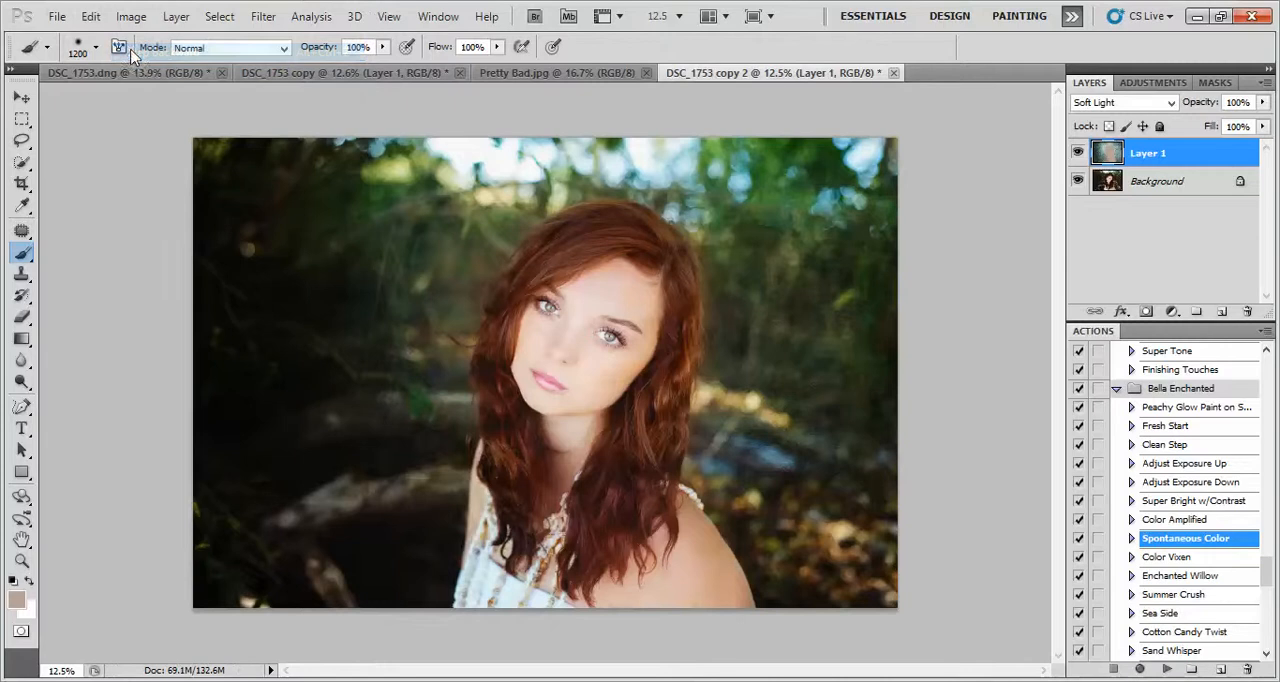
{"action": "left_click", "coordinate": [124, 55]}
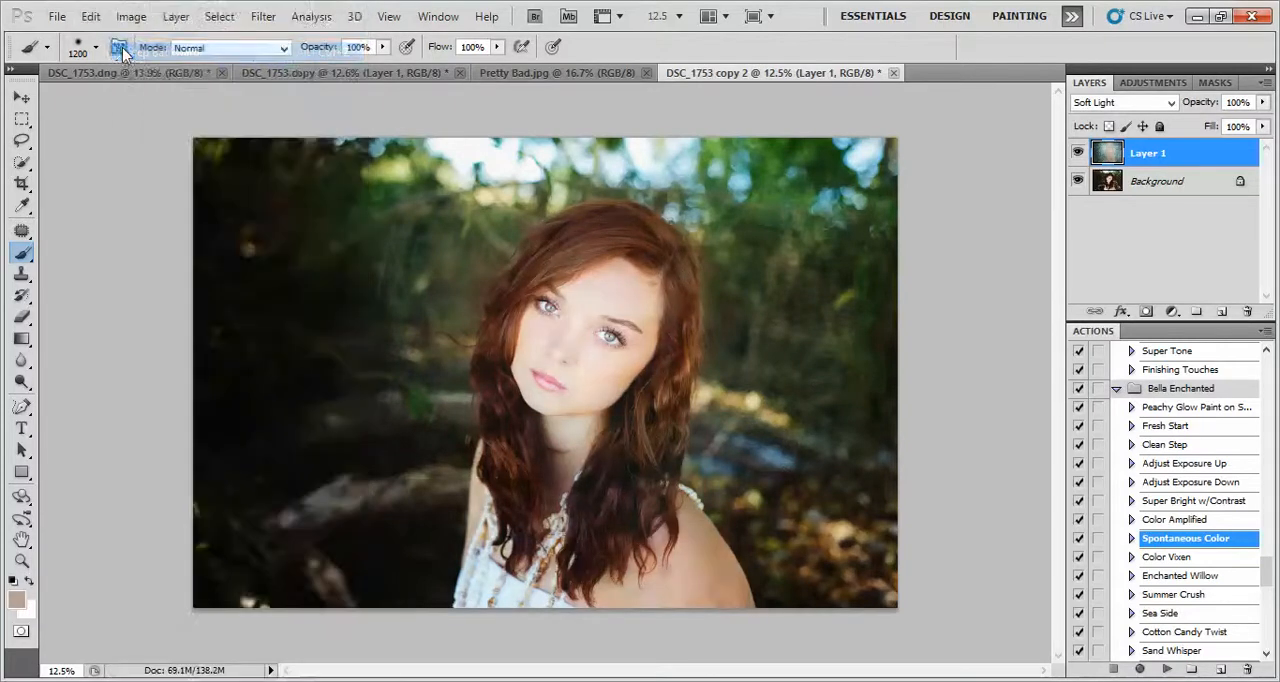
Try painting over the woman on the texture layer with the darker brown foreground color 8e6e63, and undo the stroke
{"action": "left_click", "coordinate": [15, 597]}
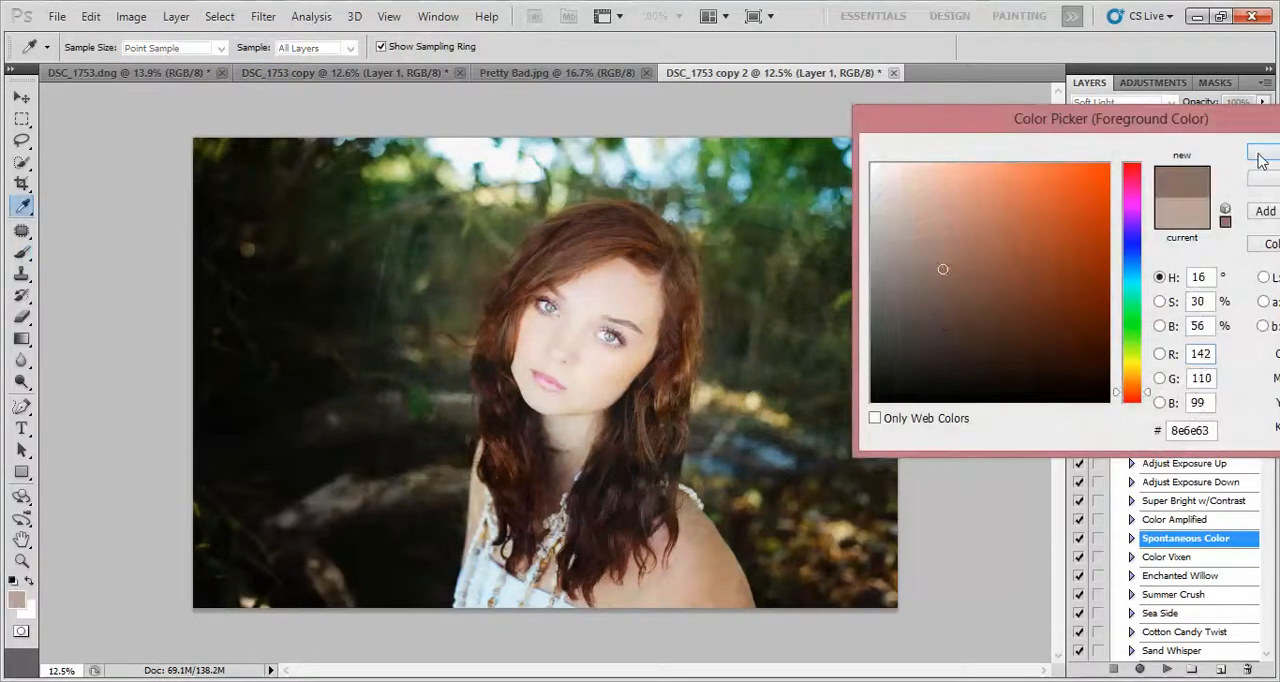
{"action": "left_click", "coordinate": [1258, 153]}
{"action": "left_click_drag", "start_coordinate": [598, 304], "coordinate": [575, 394]}
{"action": "left_click", "coordinate": [90, 16]}
{"action": "left_click", "coordinate": [132, 46]}
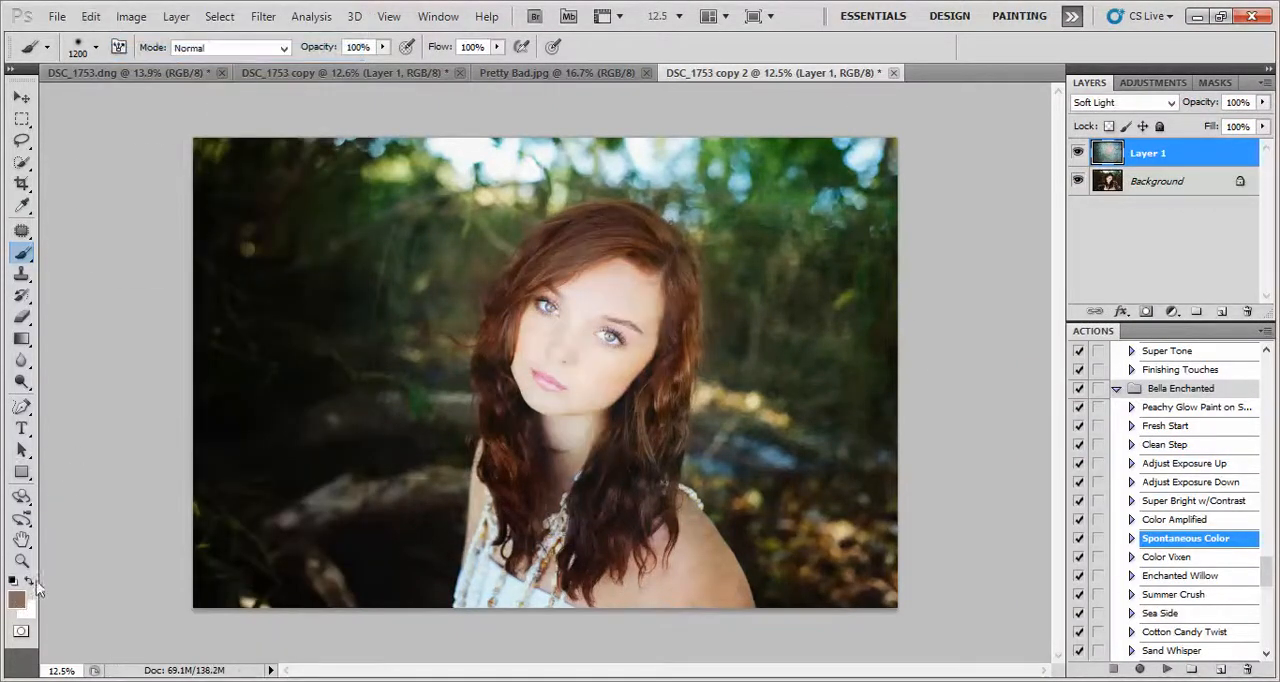
Set the foreground color to warm gray 8e8582 and paint over the woman's face, hair and body on the texture layer
{"action": "left_click", "coordinate": [17, 600]}
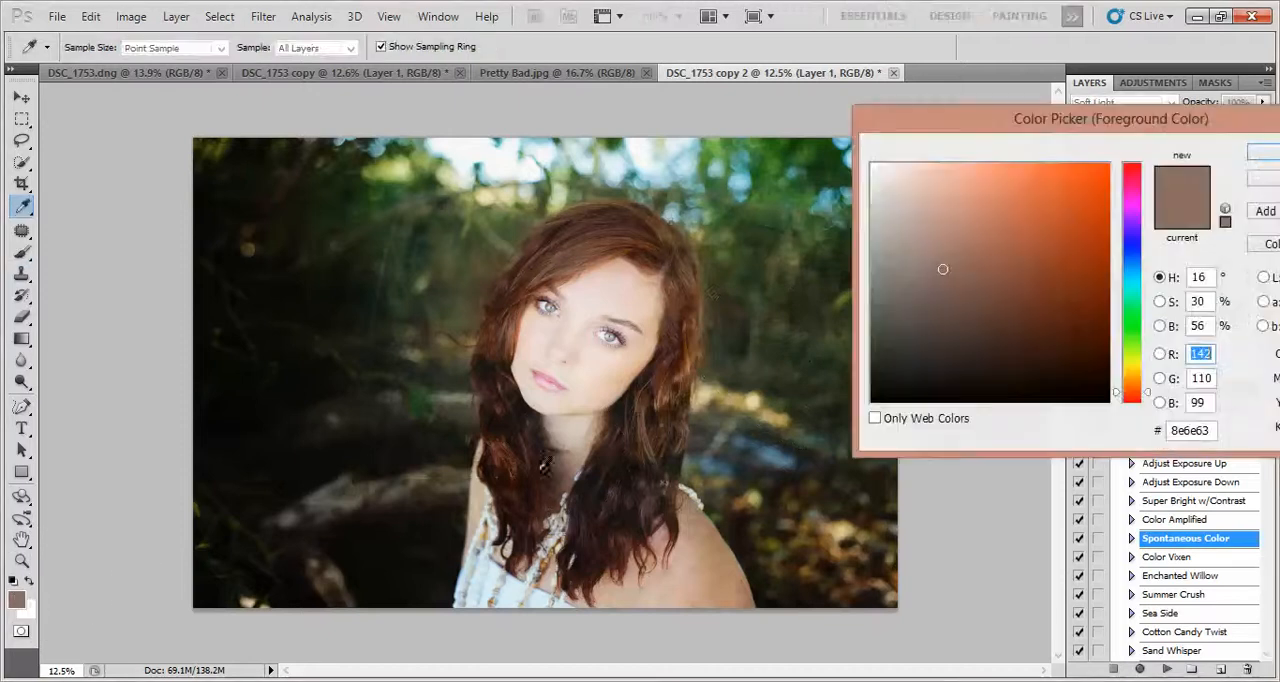
{"action": "left_click", "coordinate": [1262, 152]}
{"action": "mouse_move", "coordinate": [578, 354]}
{"action": "left_mouse_down"}
{"action": "mouse_move", "coordinate": [617, 273]}
{"action": "mouse_move", "coordinate": [585, 392]}
{"action": "mouse_move", "coordinate": [596, 526]}
{"action": "left_mouse_up"}
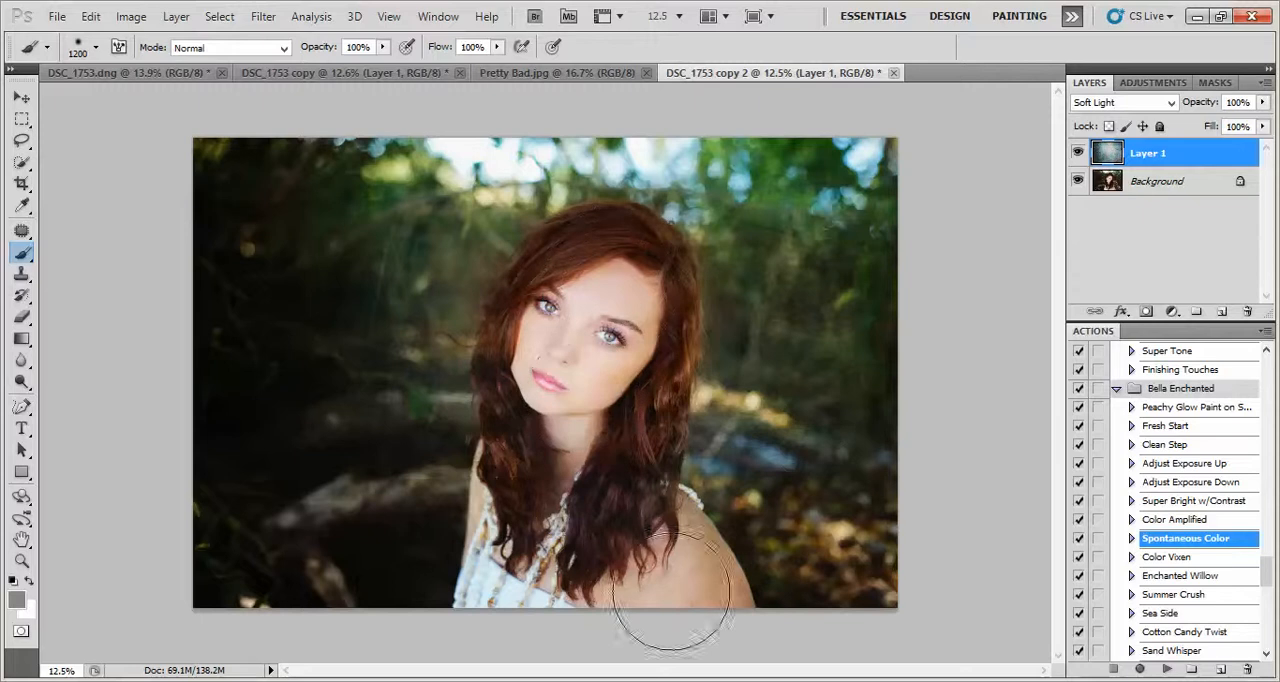
{"action": "mouse_move", "coordinate": [570, 332]}
{"action": "left_mouse_down"}
{"action": "mouse_move", "coordinate": [584, 312]}
{"action": "mouse_move", "coordinate": [526, 527]}
{"action": "mouse_move", "coordinate": [579, 362]}
{"action": "mouse_move", "coordinate": [632, 580]}
{"action": "left_mouse_up"}
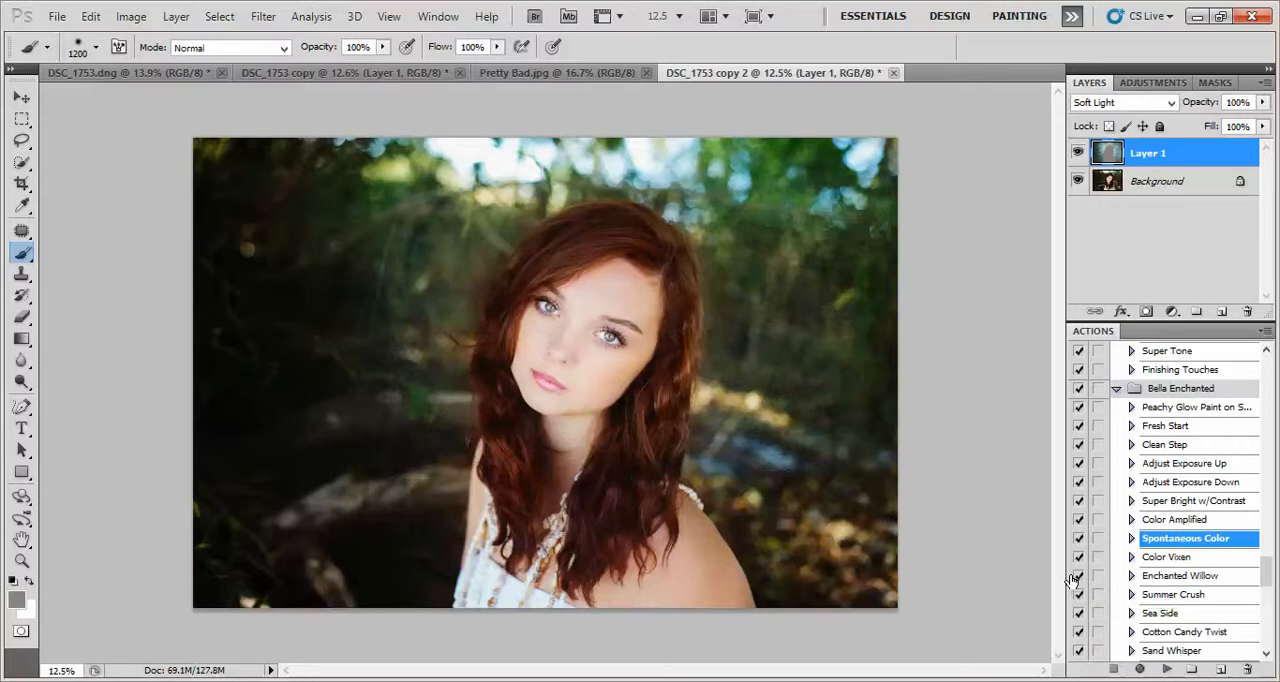
{"action": "left_click", "coordinate": [1139, 680]}
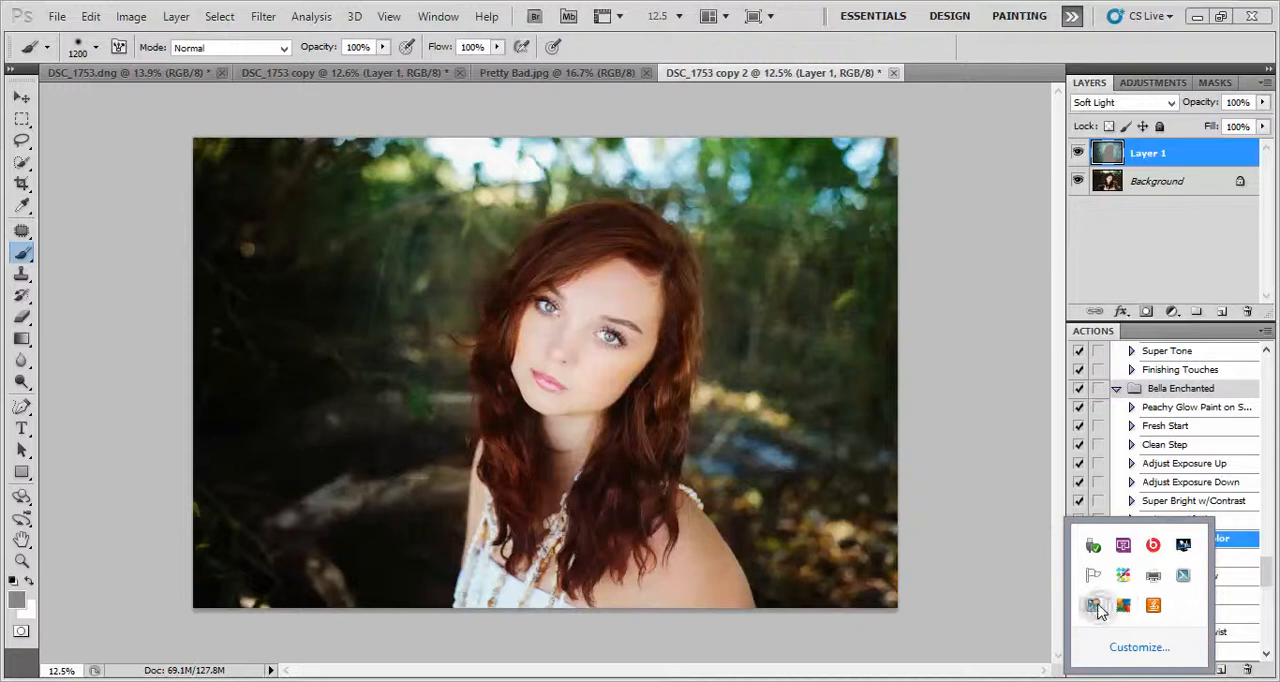